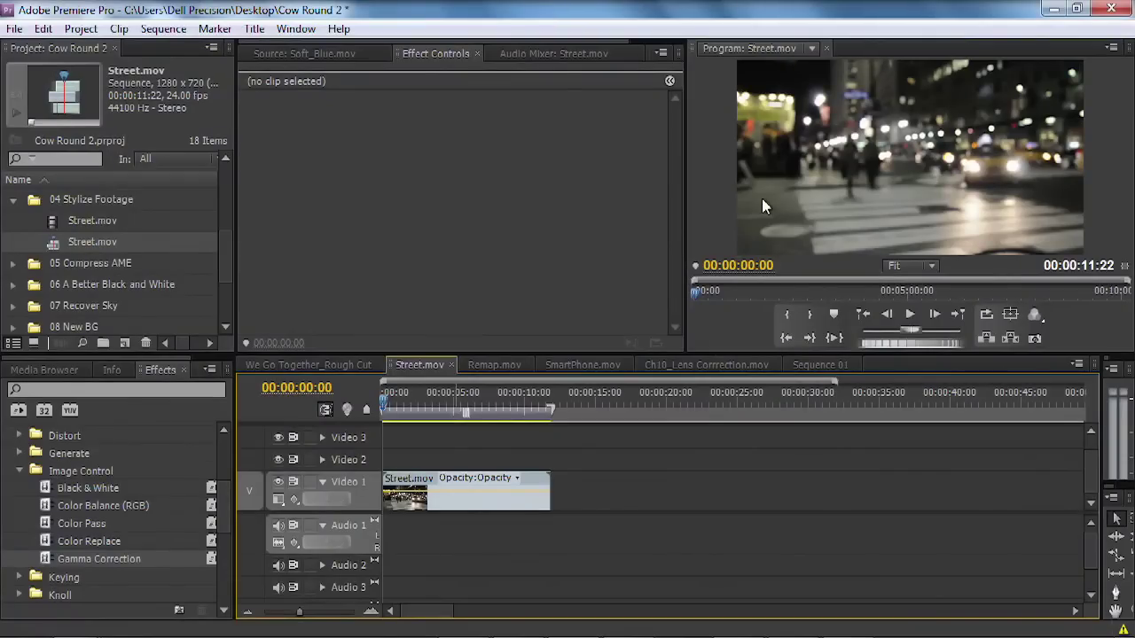
# Step: Preview a frame about 3 seconds in, then drag Calculations from a 'calc' search onto Street.mov
pyautogui.moveTo(427, 405)
pyautogui.mouseDown()
pyautogui.moveTo(504, 392)
pyautogui.moveTo(393, 393)
pyautogui.moveTo(436, 405)
pyautogui.mouseUp()
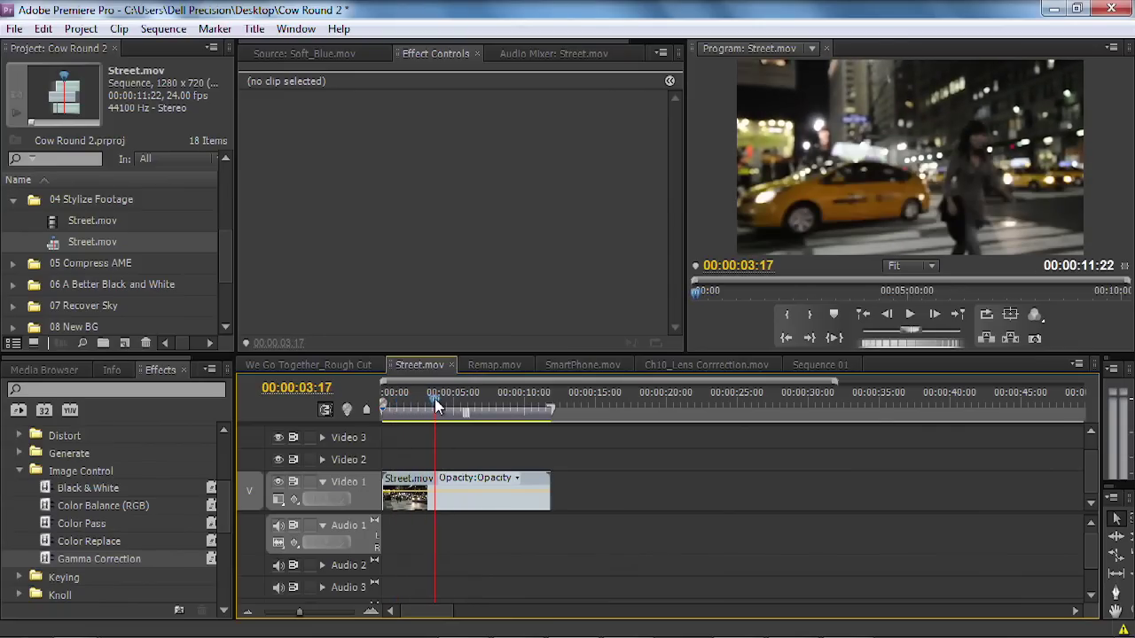
pyautogui.click(434, 495)
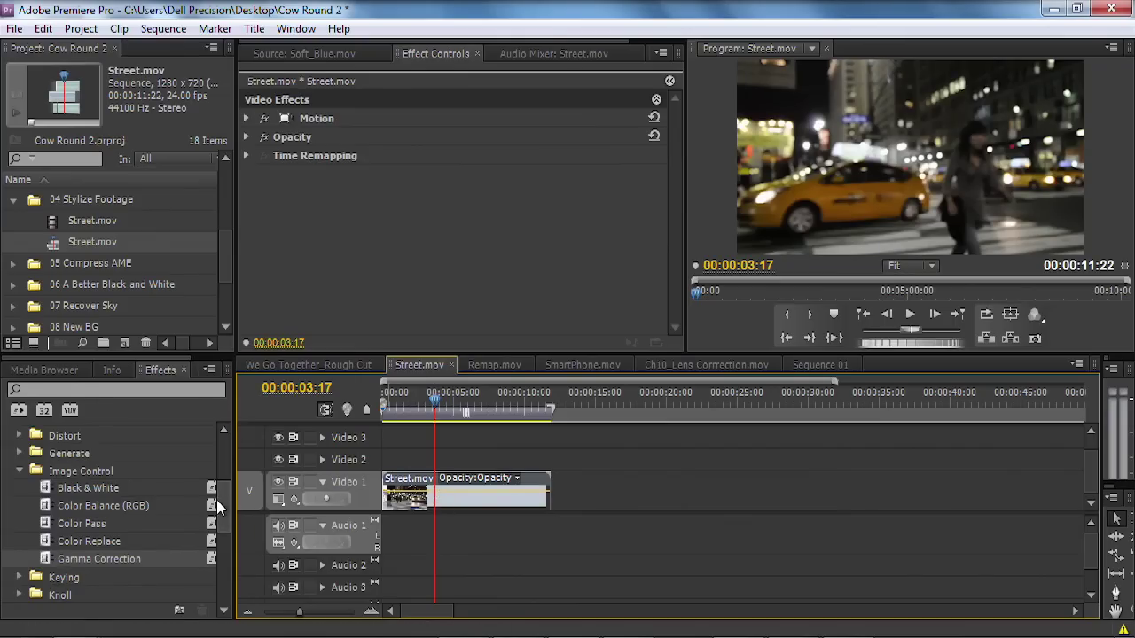
pyautogui.click(63, 390)
pyautogui.write('calcu')
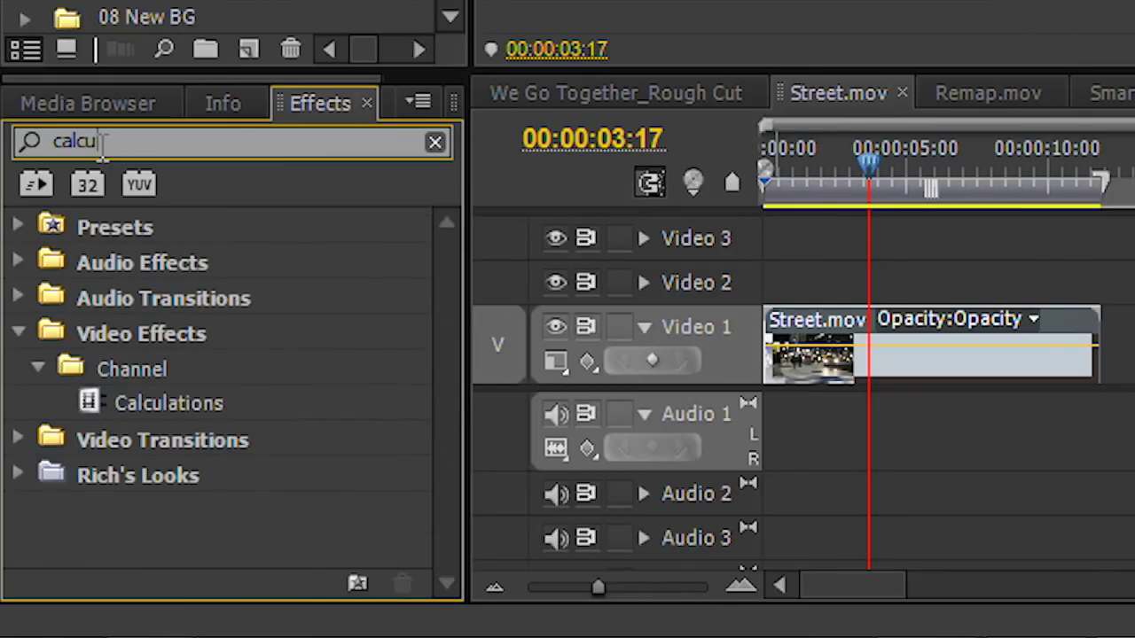
pyautogui.moveTo(105, 399); pyautogui.dragTo(847, 355)
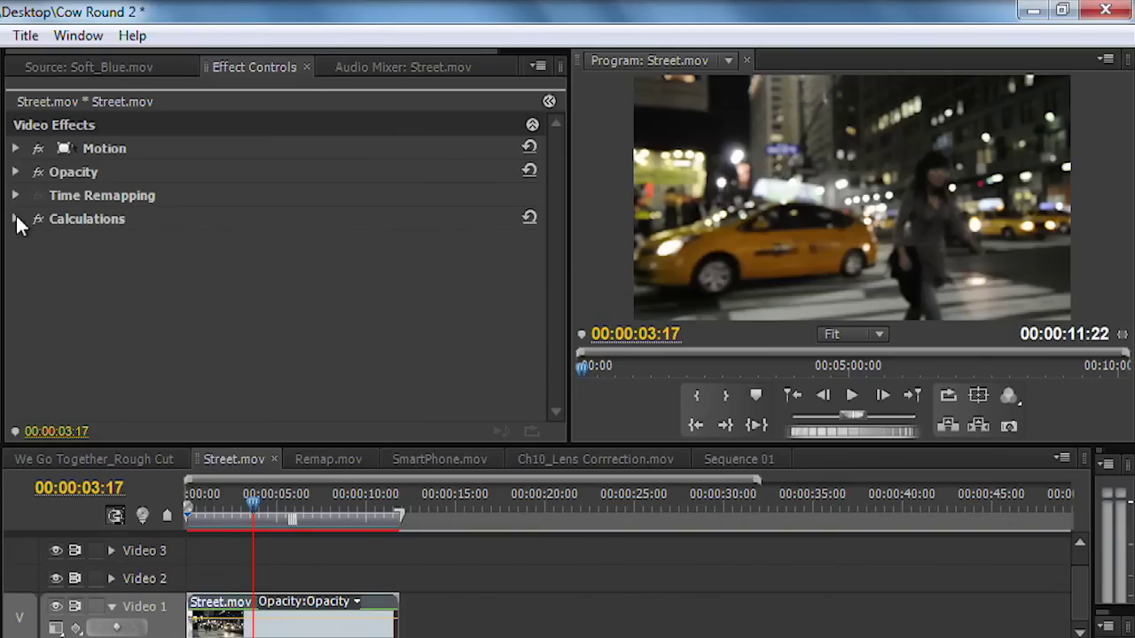
# Step: In Calculations' Second Source settings, set Second Layer Channel to Gray and Second Layer Opacity to 100%
pyautogui.click(15, 220)
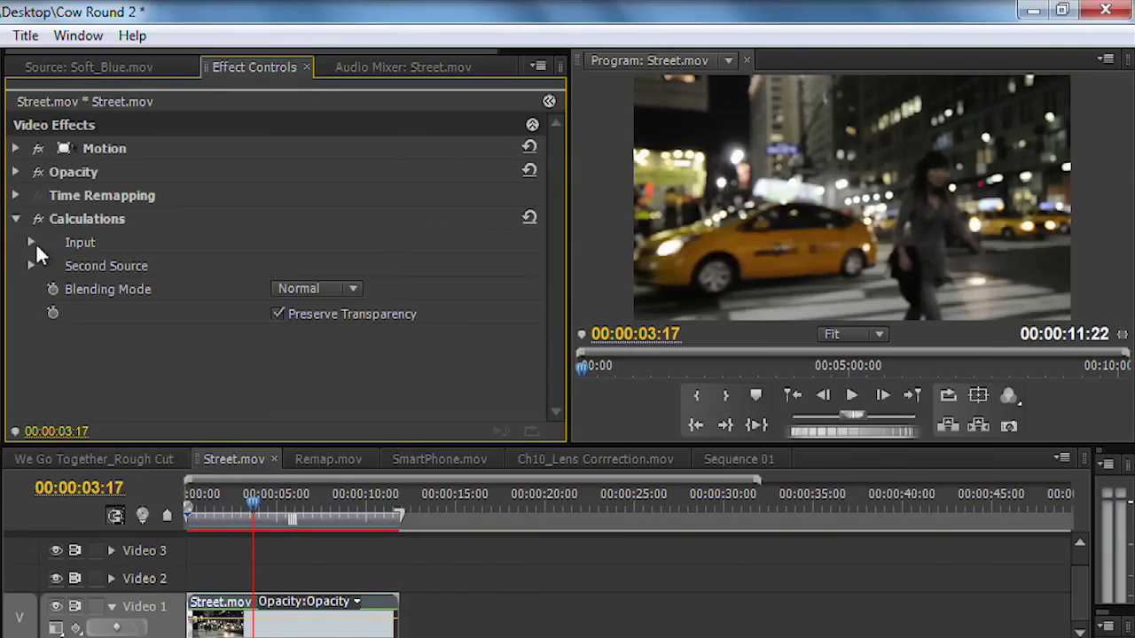
pyautogui.click(31, 264)
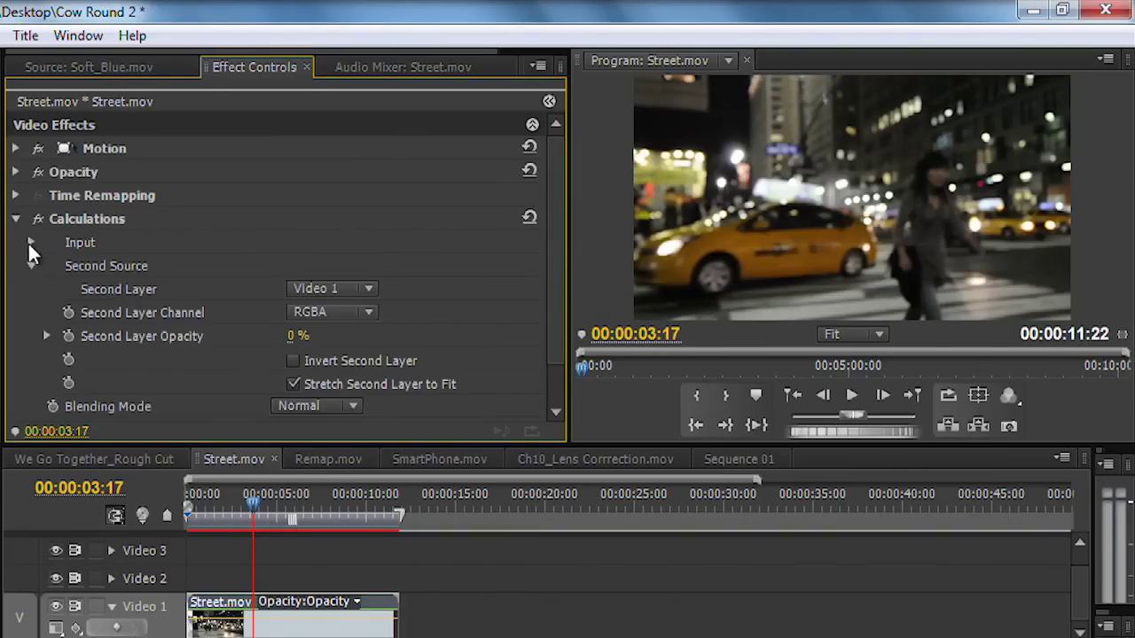
pyautogui.click(30, 242)
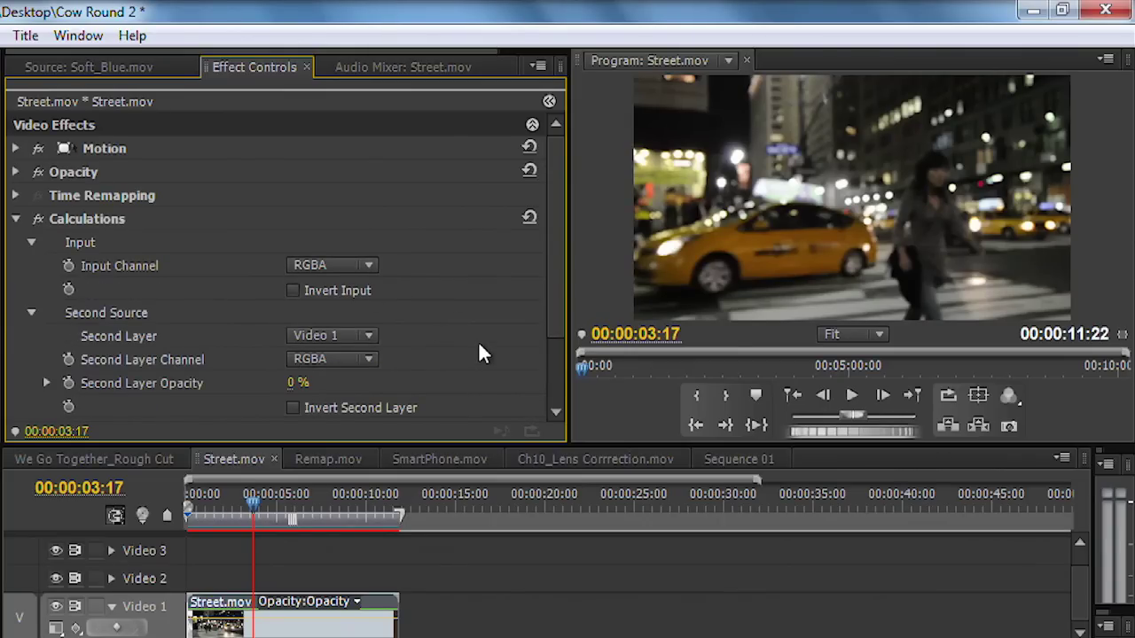
pyautogui.scroll(-1, 483, 354)
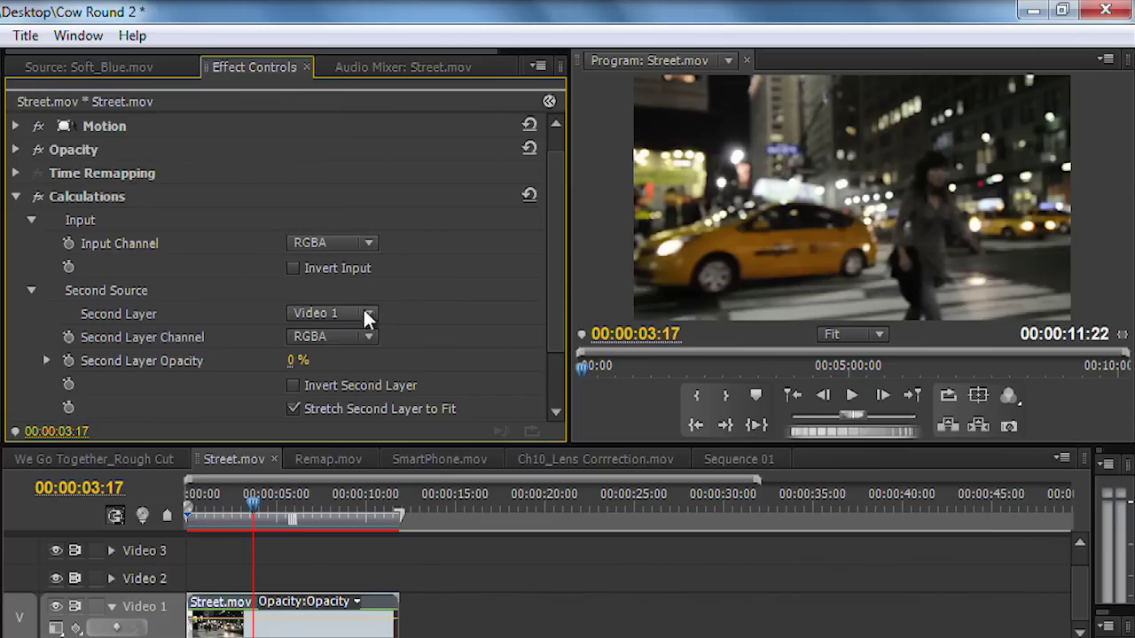
pyautogui.click(347, 334)
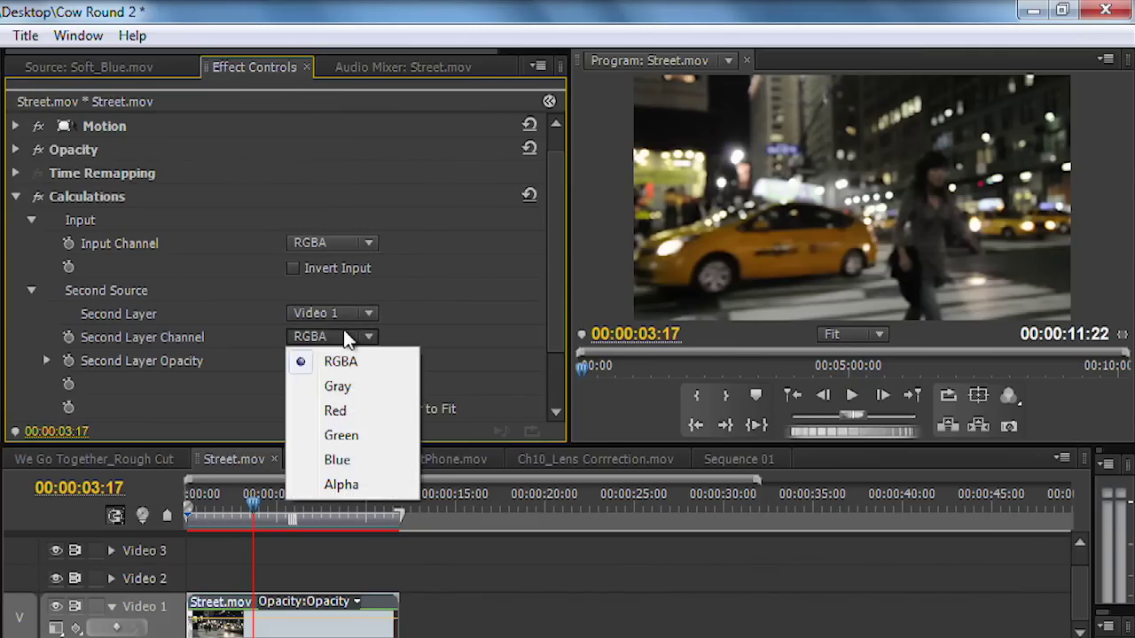
pyautogui.click(346, 387)
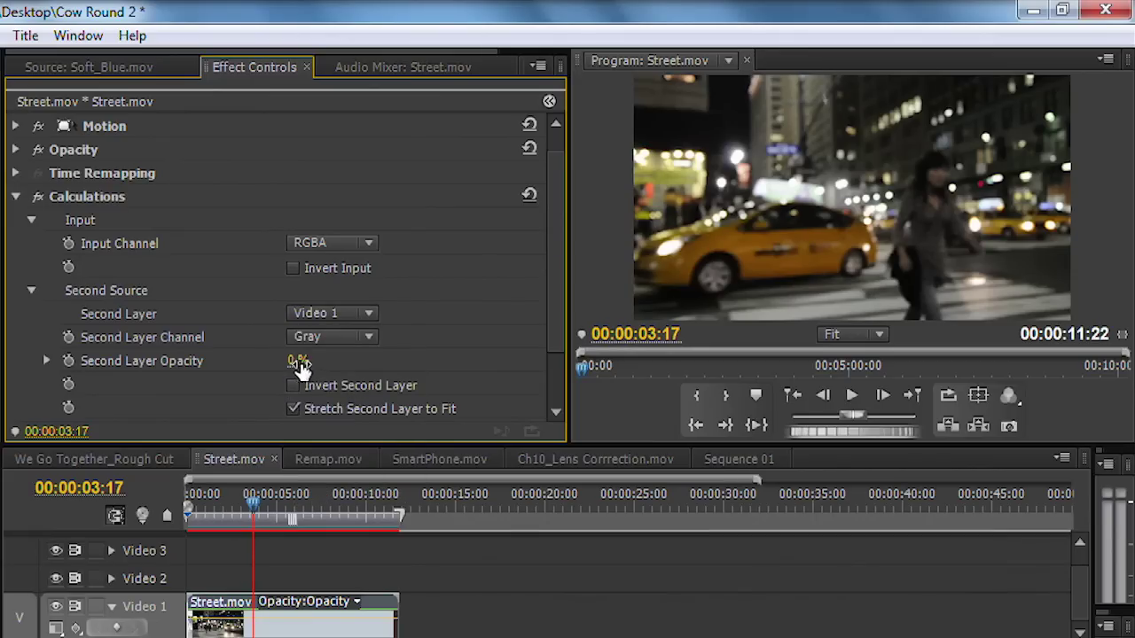
pyautogui.moveTo(299, 366); pyautogui.dragTo(390, 366)
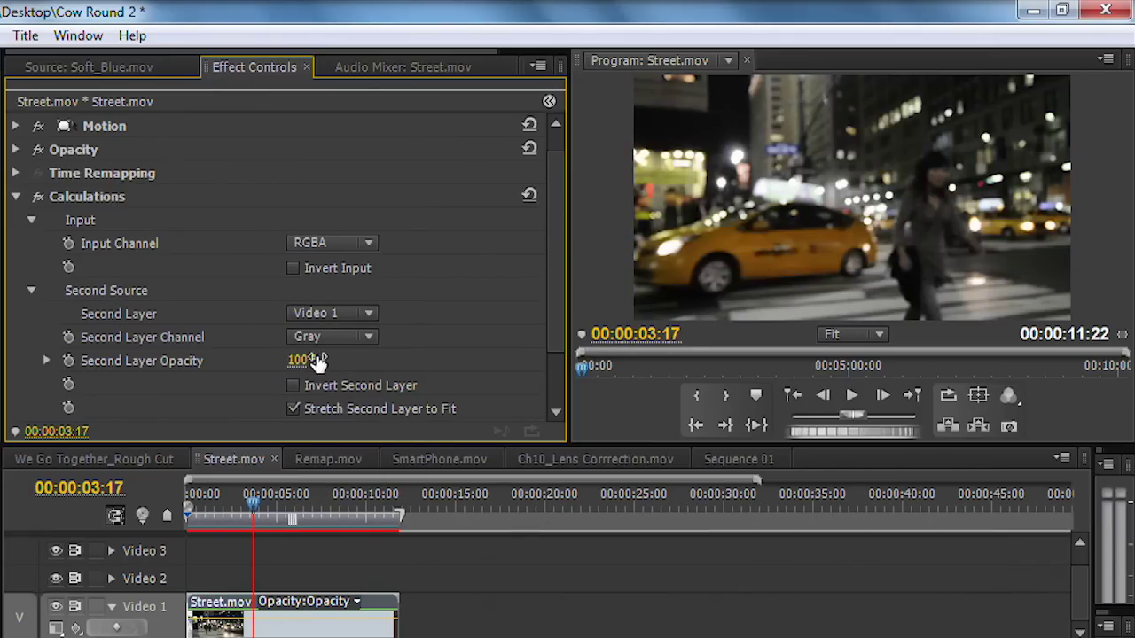
# Step: Try the Soft Light and Add blending modes, testing Second Layer Opacity at 0 before undoing it
pyautogui.moveTo(556, 317); pyautogui.dragTo(555, 373)
pyautogui.click(353, 362)
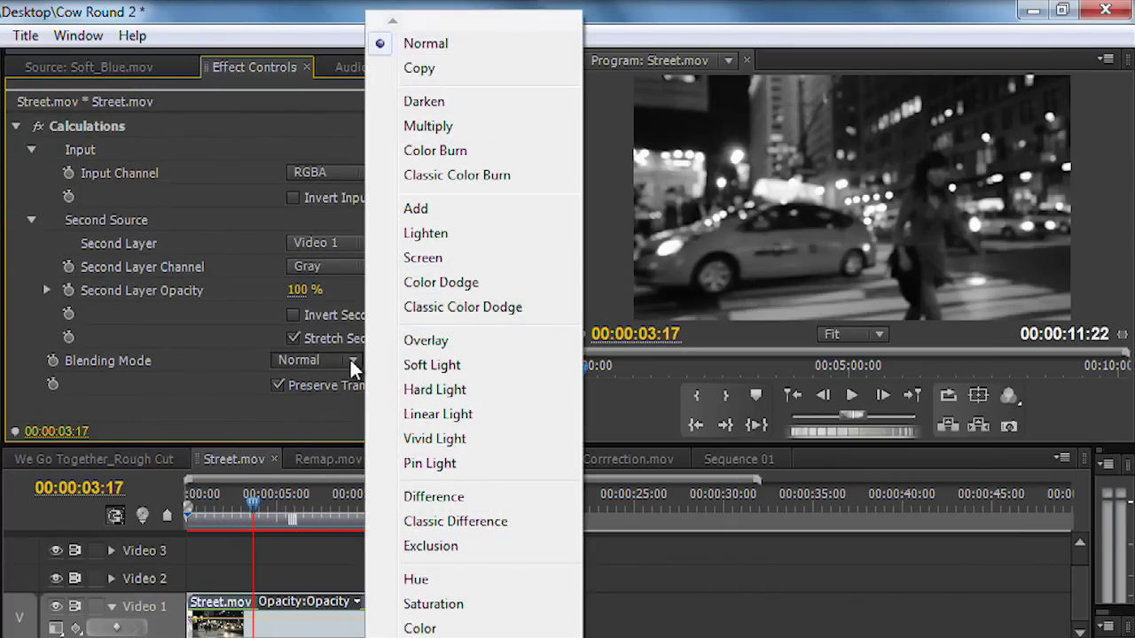
pyautogui.click(411, 364)
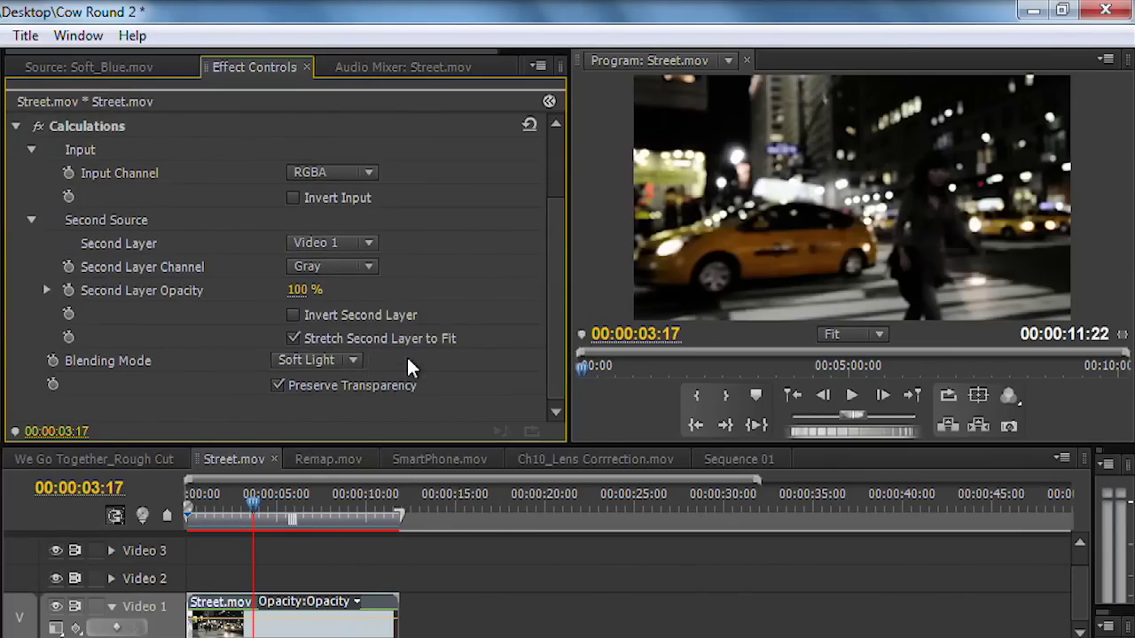
pyautogui.click(353, 361)
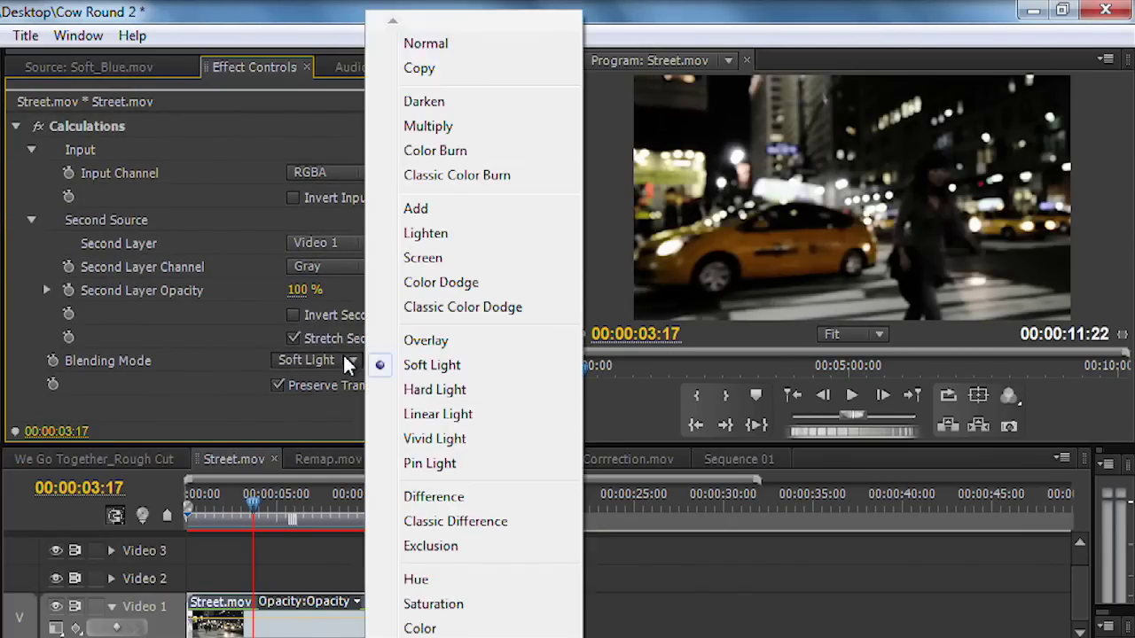
pyautogui.click(423, 209)
pyautogui.click(342, 287)
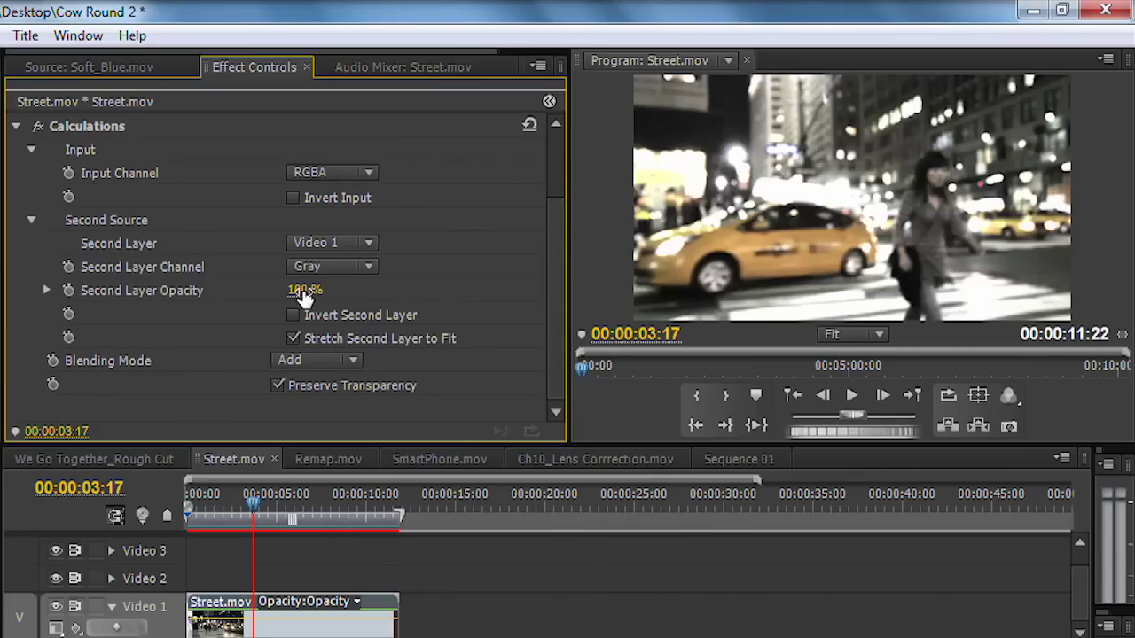
pyautogui.write('0')
pyautogui.press('Return')
pyautogui.hotkey('ctrl', 'z')
# Step: After trying Lighten, set the blending mode to Screen with Second Layer Opacity about 82%
pyautogui.click(333, 367)
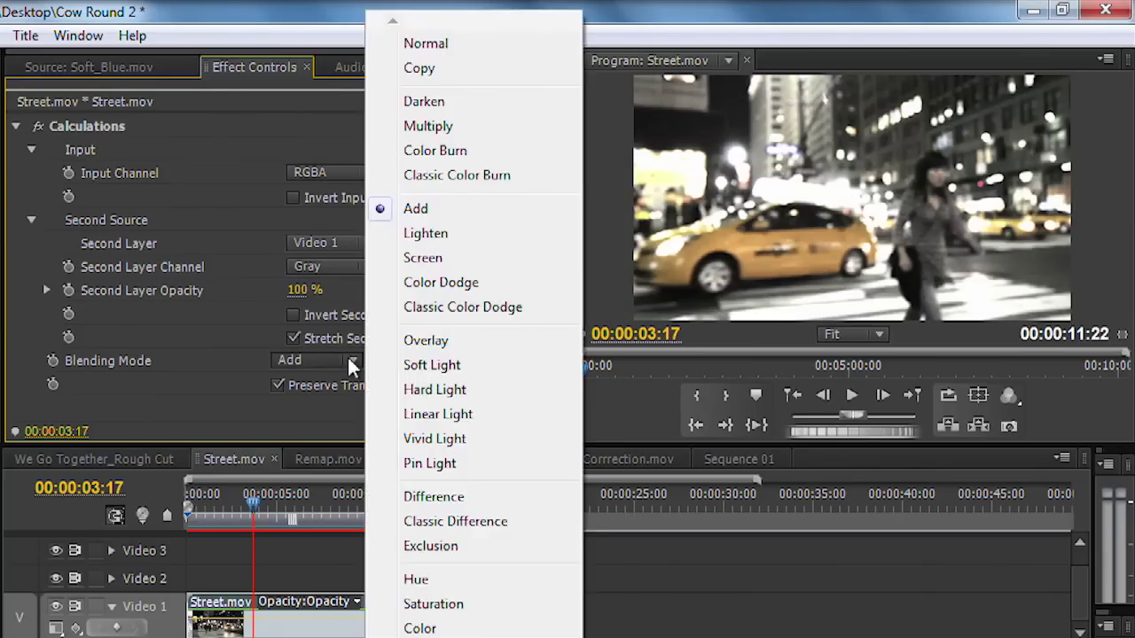
pyautogui.click(427, 234)
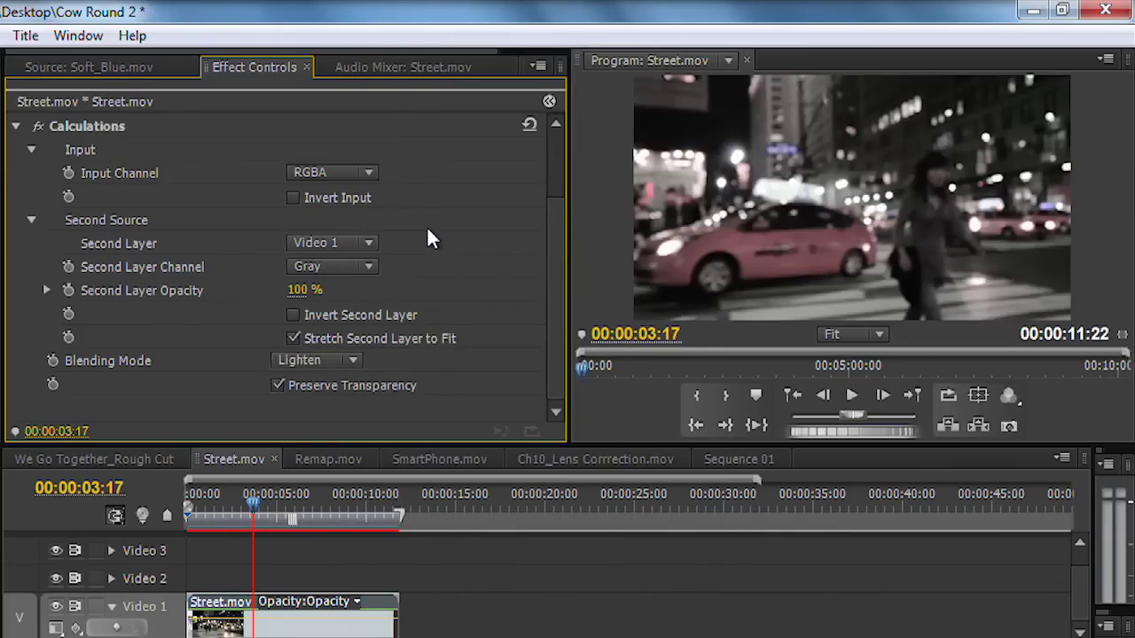
pyautogui.click(334, 362)
pyautogui.click(434, 259)
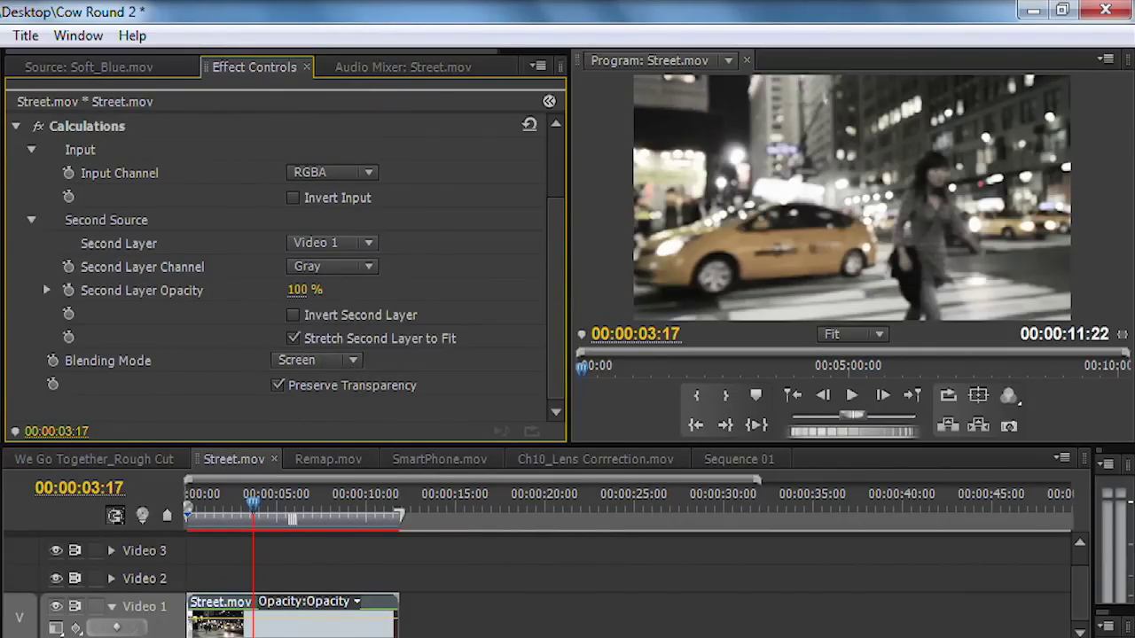
pyautogui.moveTo(316, 290)
pyautogui.mouseDown()
pyautogui.moveTo(233, 290)
pyautogui.moveTo(317, 291)
pyautogui.mouseUp()
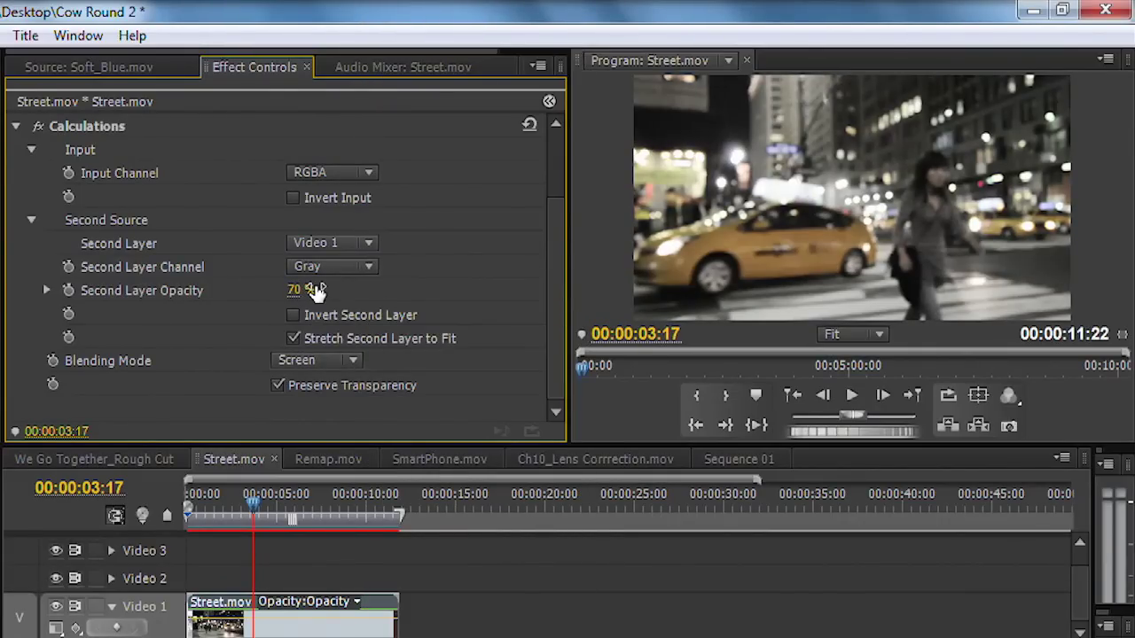
pyautogui.click(46, 291)
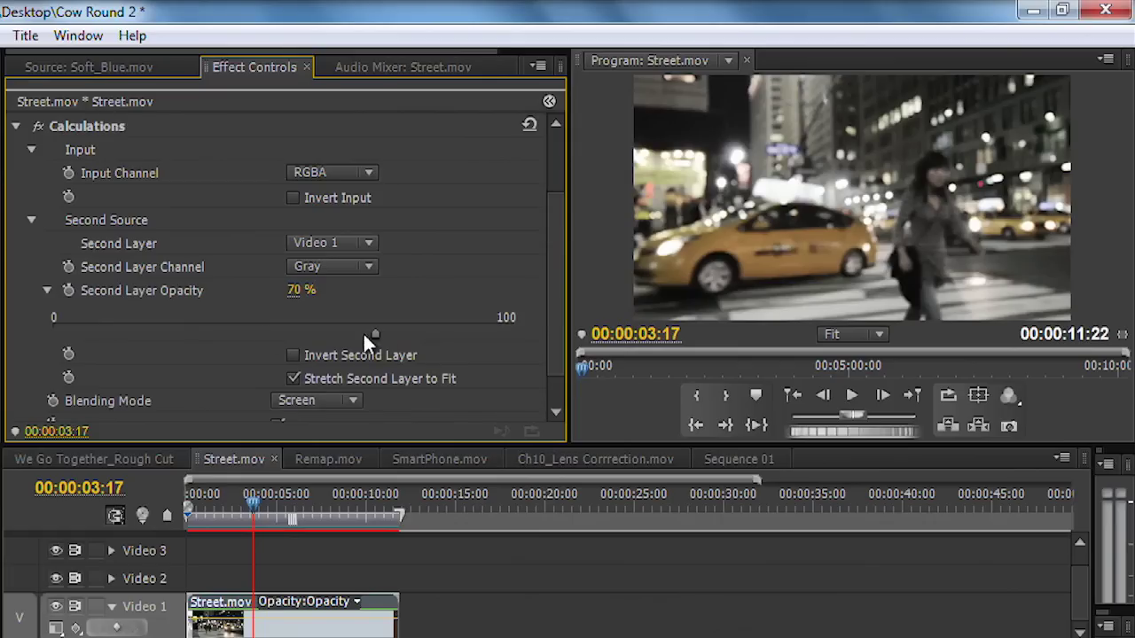
pyautogui.moveTo(378, 336); pyautogui.dragTo(436, 338)
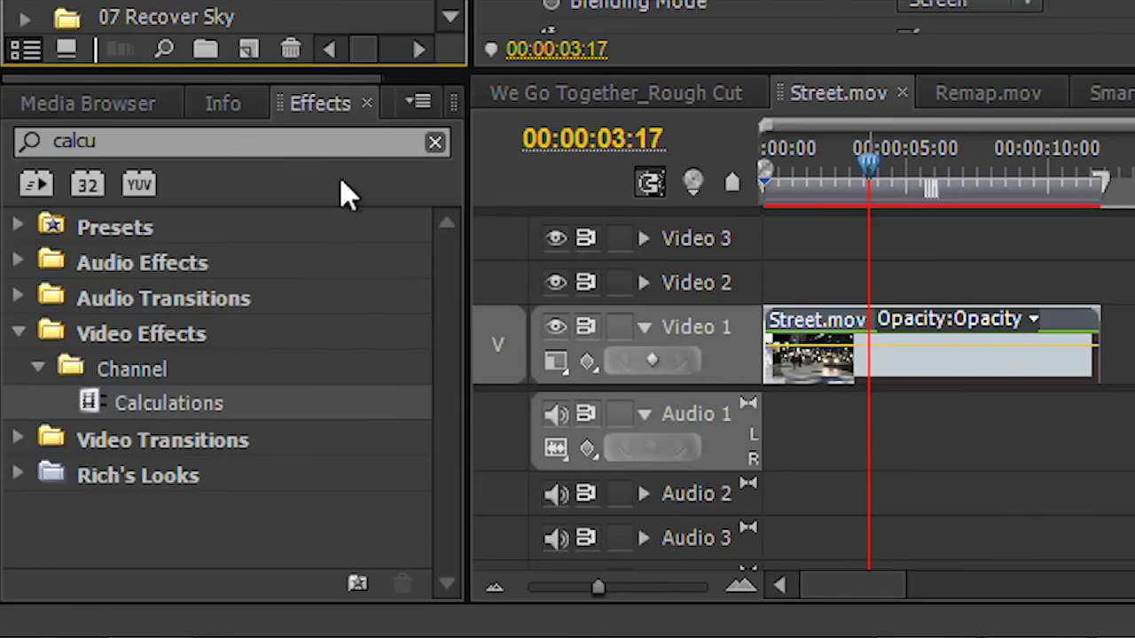
# Step: Drag Find Edges from Video Effects > Stylize onto Street.mov and collapse the Calculations settings
pyautogui.click(435, 143)
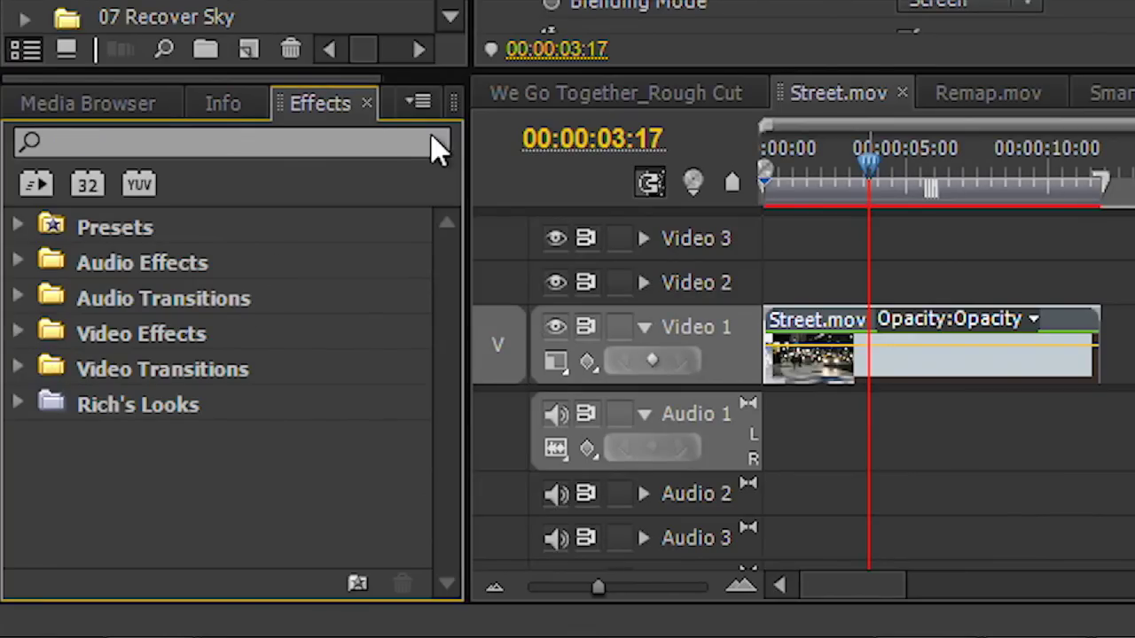
pyautogui.click(17, 332)
pyautogui.scroll(-4, 204, 302)
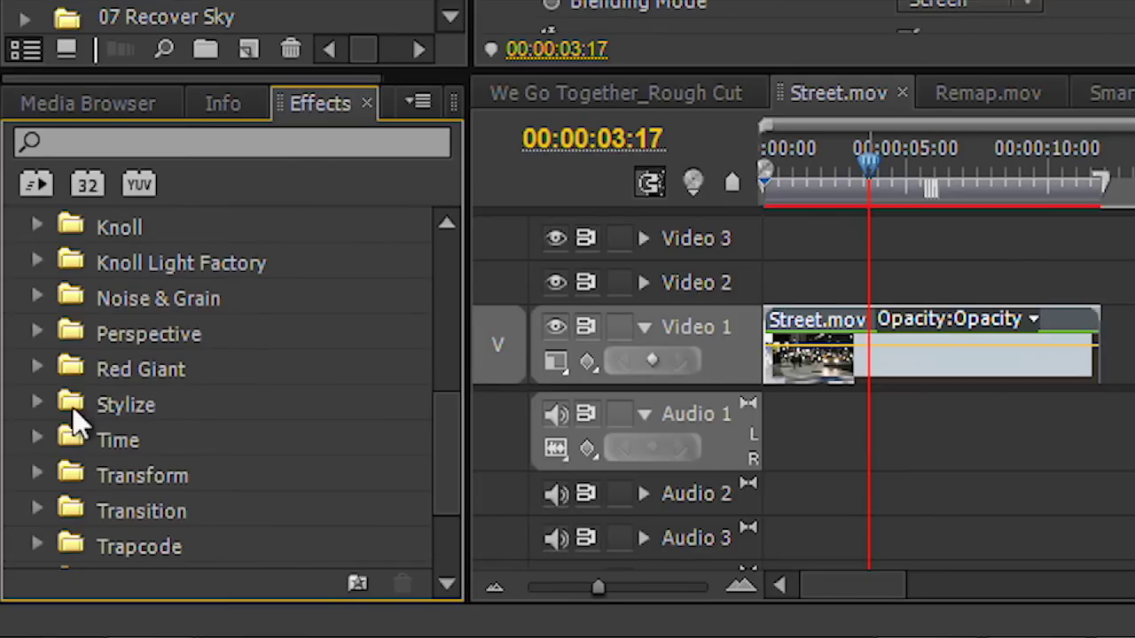
pyautogui.click(31, 400)
pyautogui.scroll(-1, 190, 367)
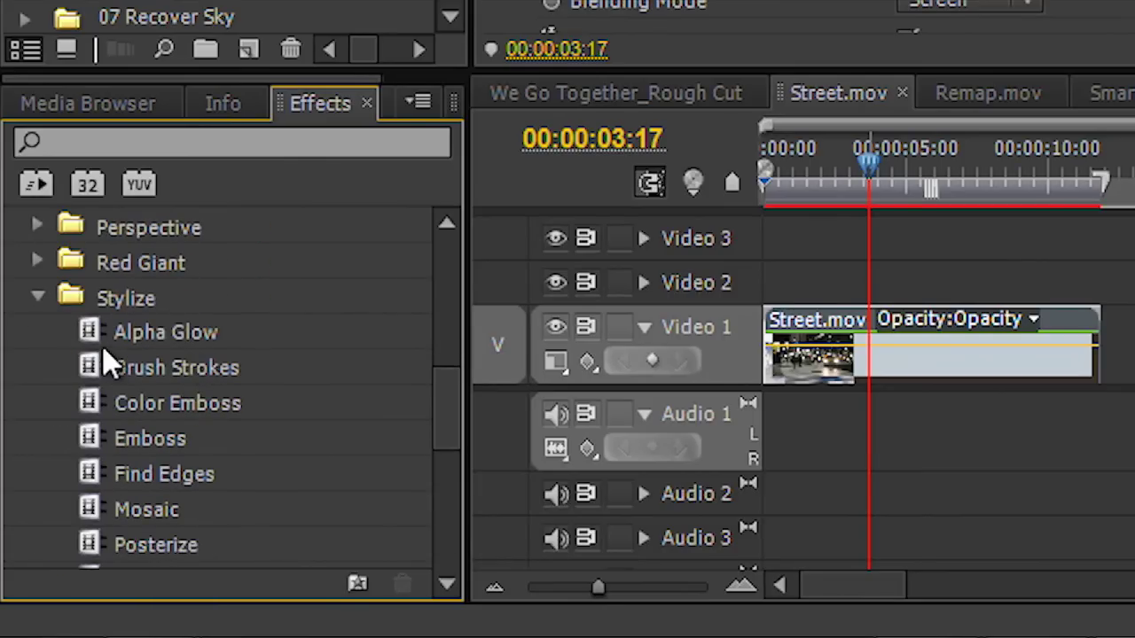
pyautogui.scroll(-1, 162, 335)
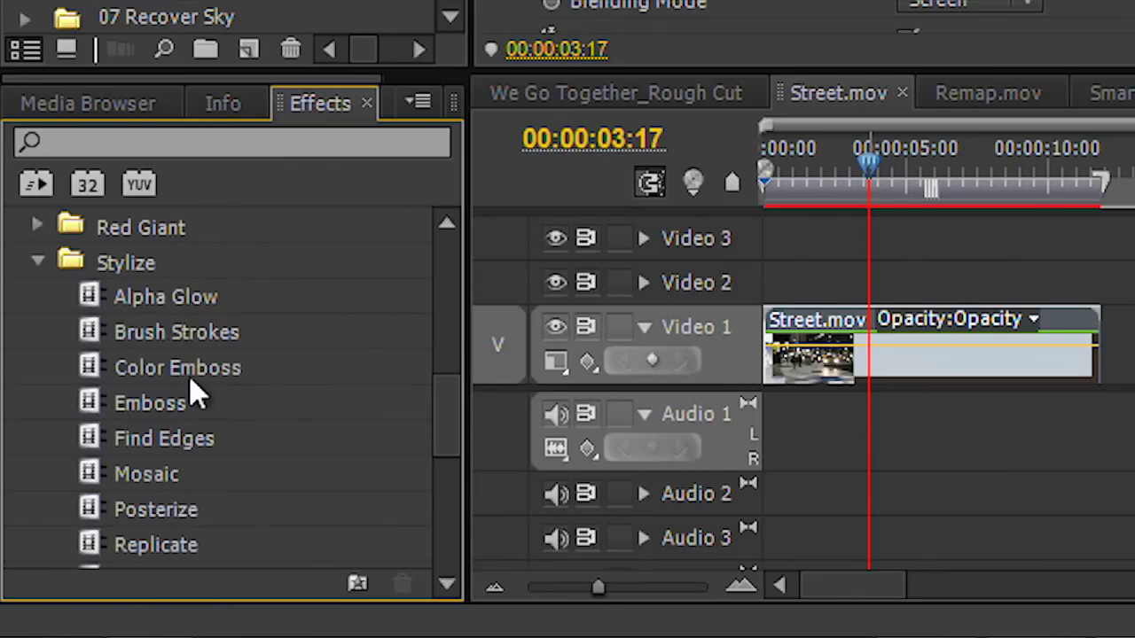
pyautogui.moveTo(94, 437)
pyautogui.mouseDown()
pyautogui.moveTo(151, 417)
pyautogui.moveTo(844, 361)
pyautogui.mouseUp()
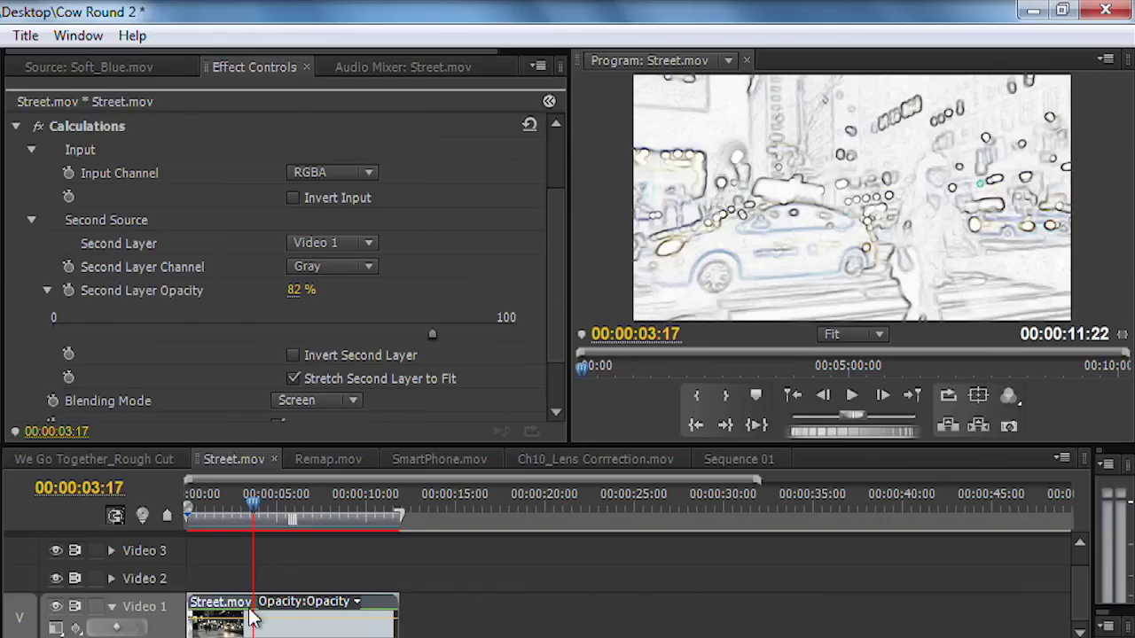
pyautogui.click(14, 127)
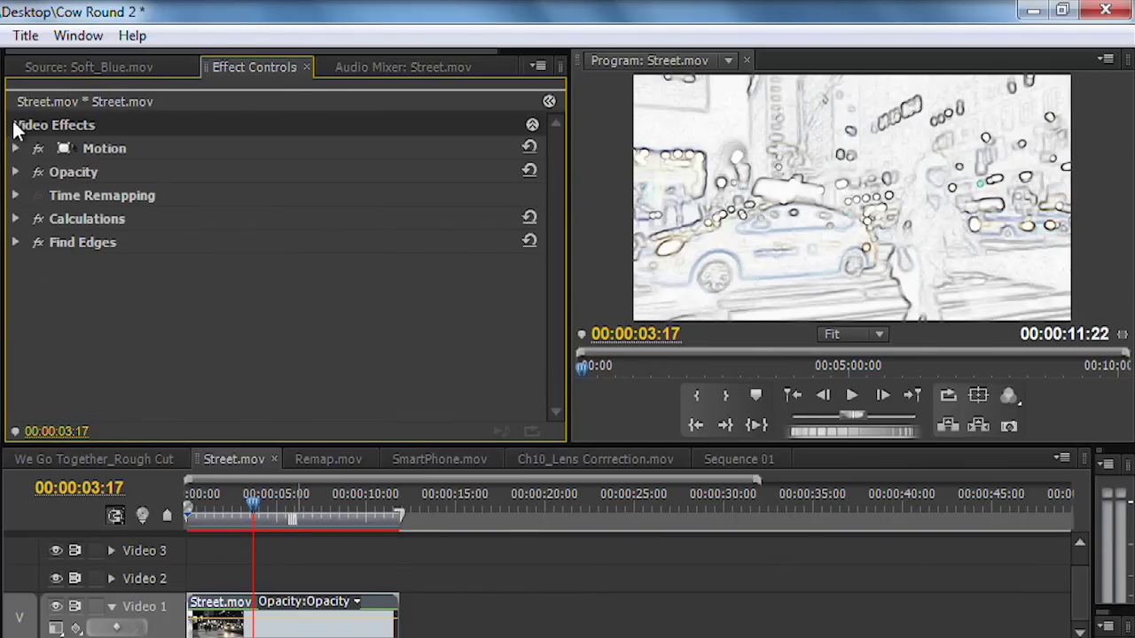
# Step: Invert Find Edges, blend it mostly back to the footage, and toggle it off and on to compare
pyautogui.click(16, 242)
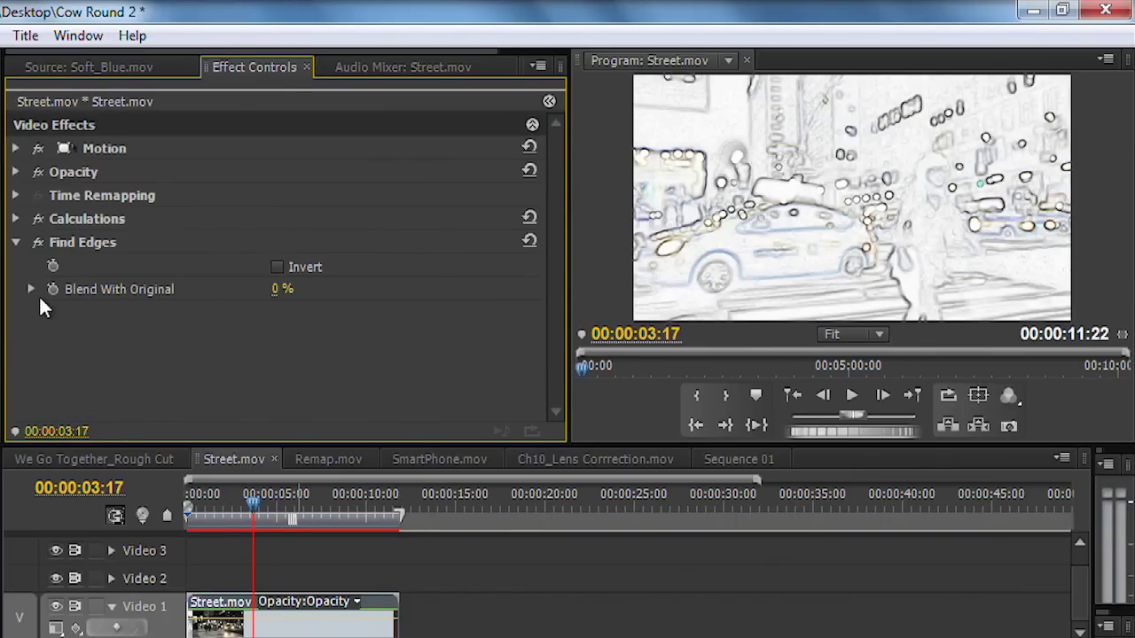
pyautogui.click(30, 289)
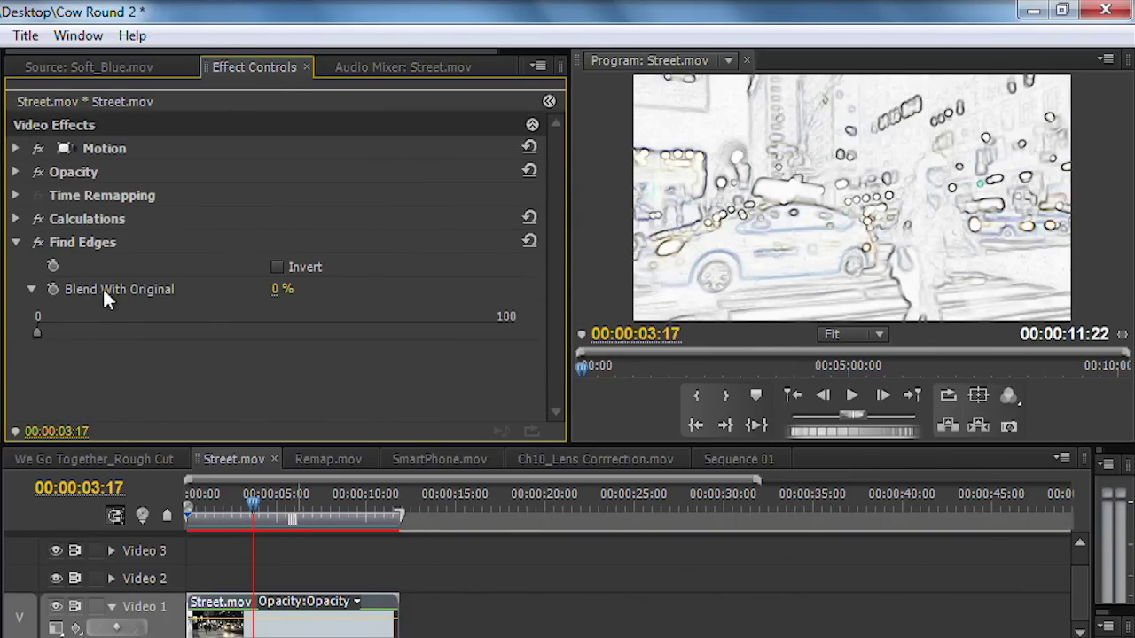
pyautogui.click(277, 267)
pyautogui.moveTo(40, 334); pyautogui.dragTo(401, 330)
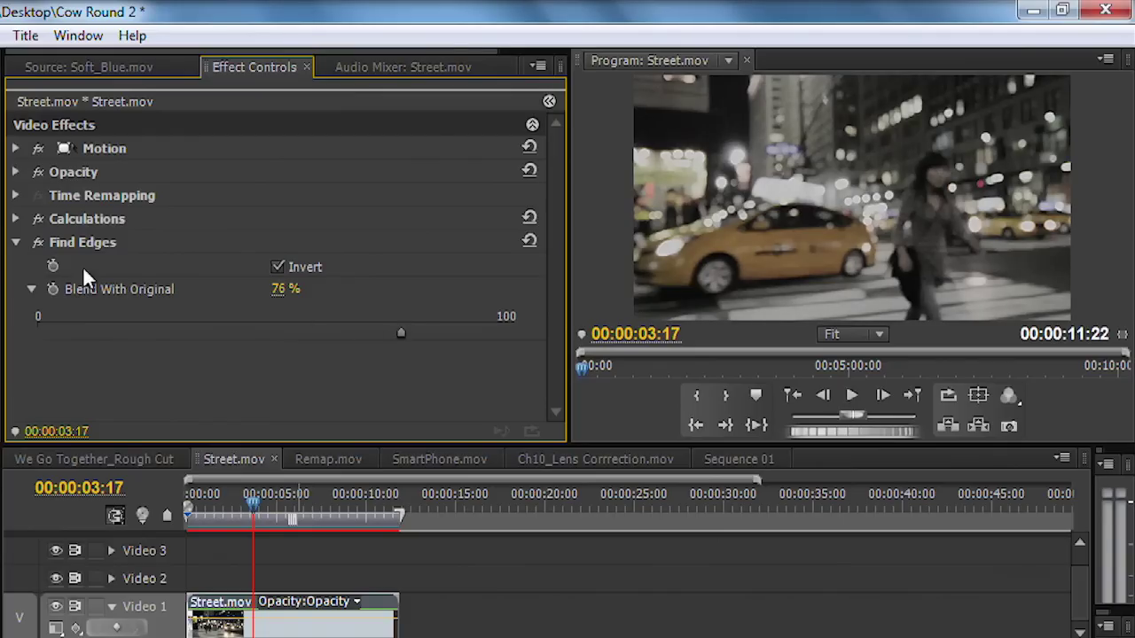
pyautogui.click(35, 237)
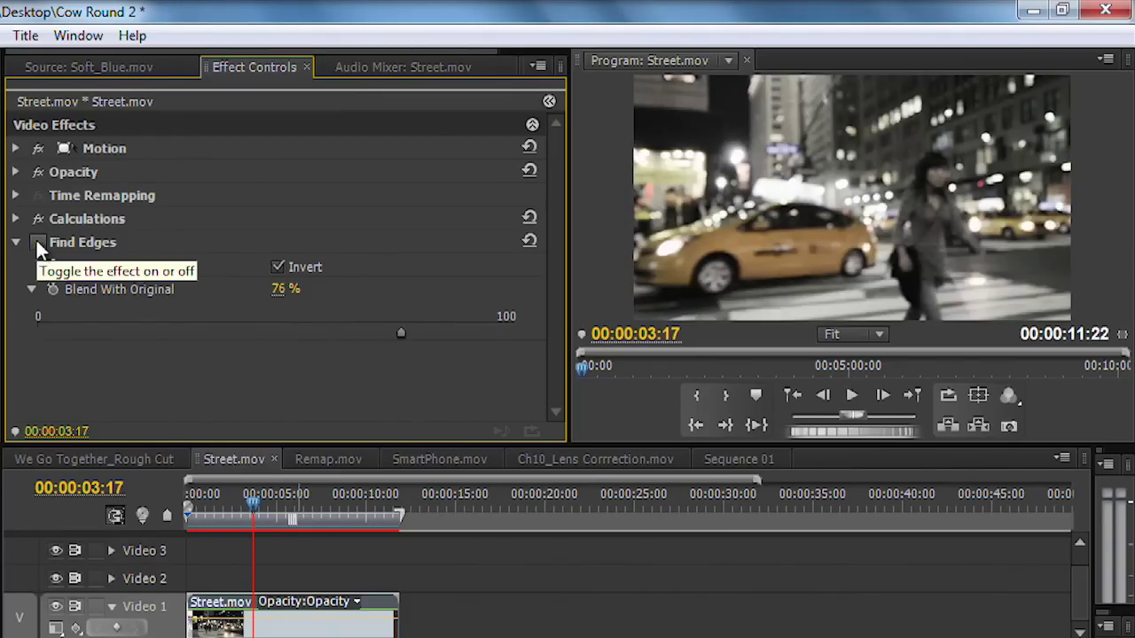
pyautogui.click(36, 238)
pyautogui.click(36, 238)
pyautogui.click(36, 238)
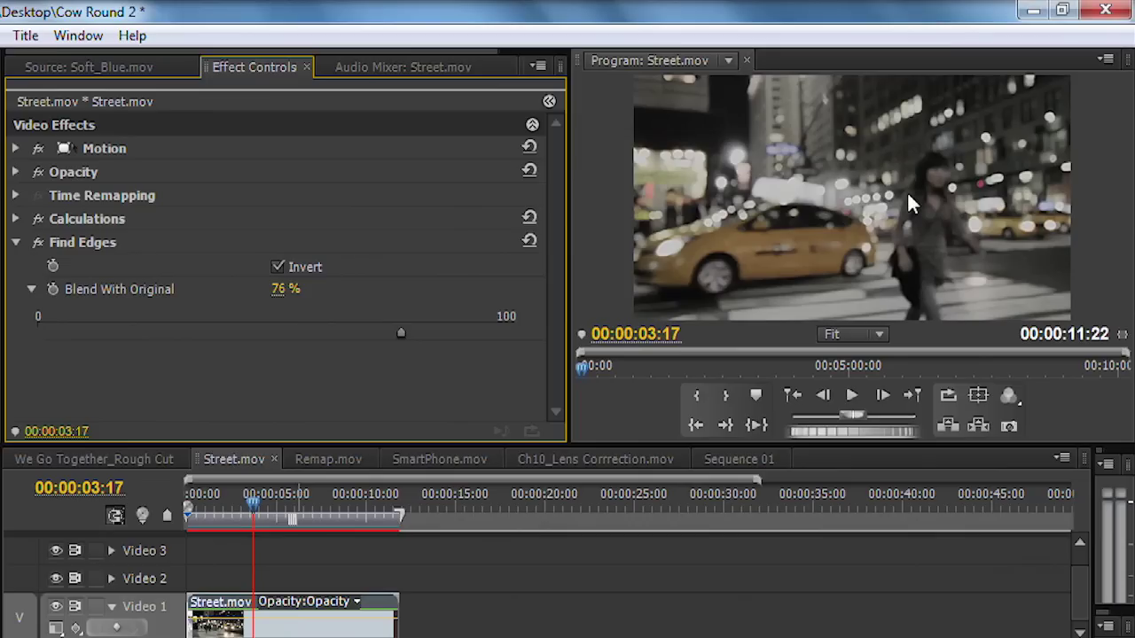
# Step: Delete the Find Edges effect and reselect the Street.mov clip
pyautogui.click(96, 247)
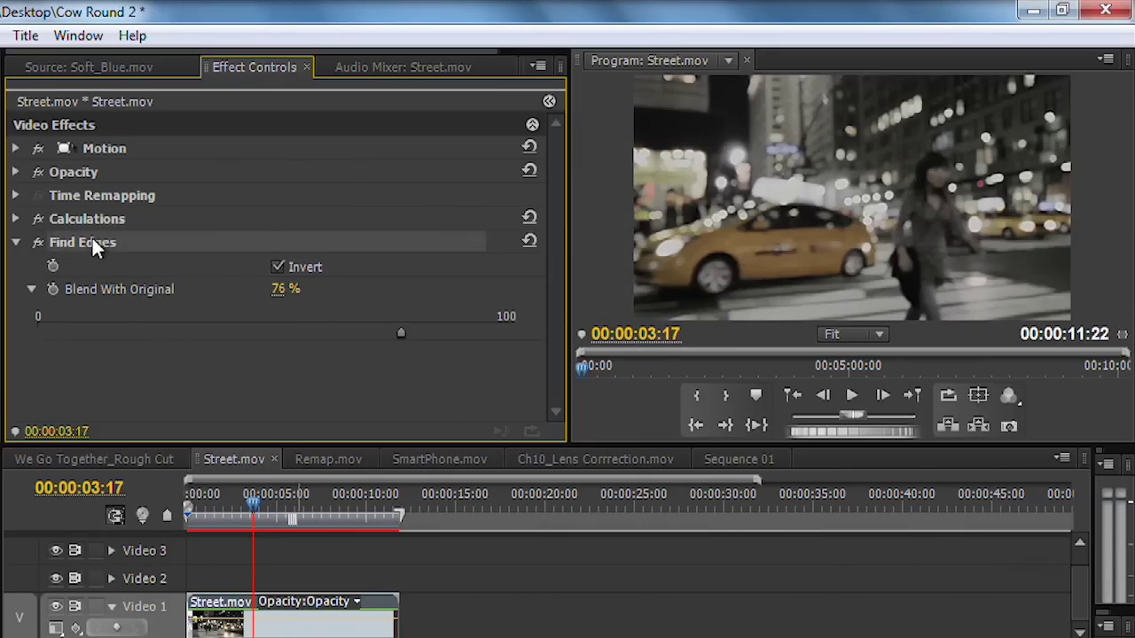
pyautogui.press('Delete')
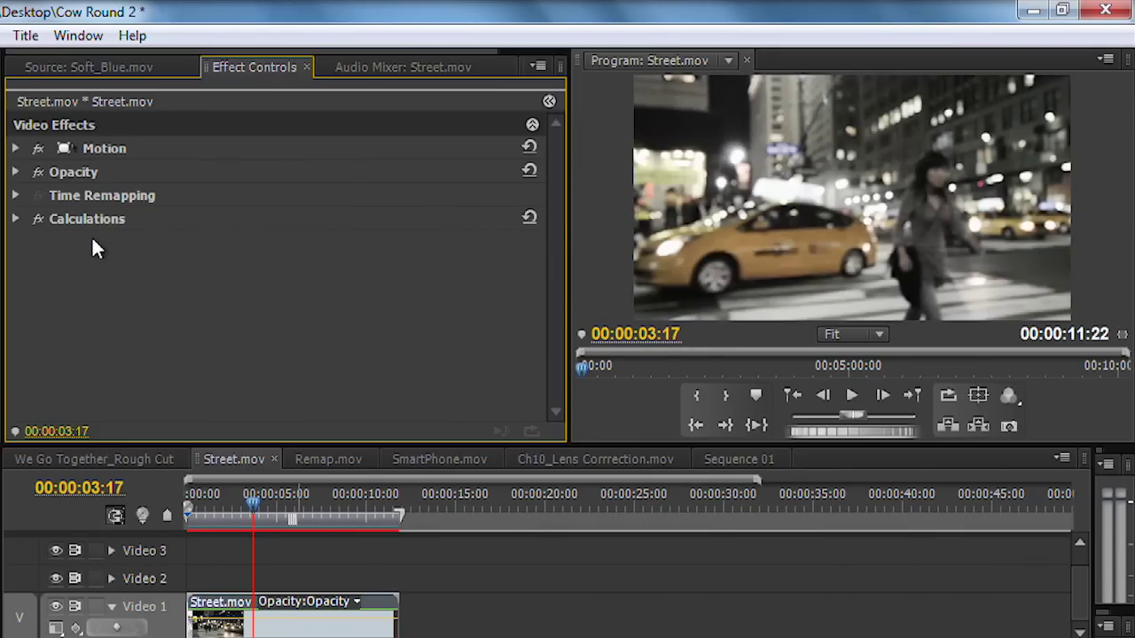
pyautogui.click(262, 629)
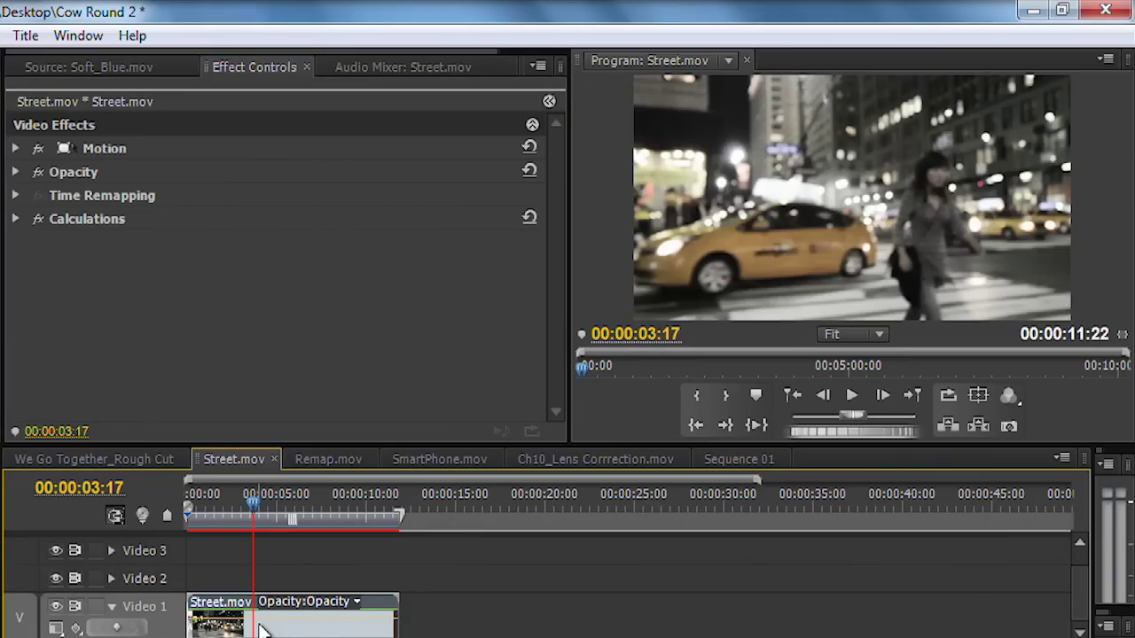
# Step: Paste a copy of Street.mov past the clip's end and move it onto Video 2 above the original
pyautogui.click(421, 517)
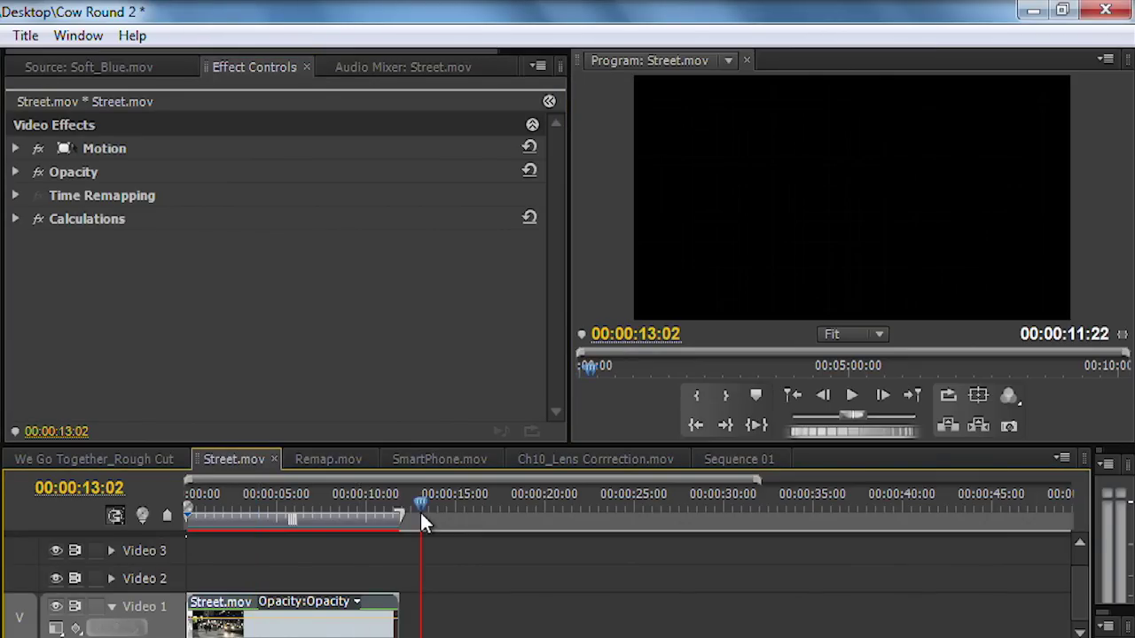
pyautogui.hotkey('ctrl', 'v')
pyautogui.moveTo(426, 603); pyautogui.dragTo(202, 580)
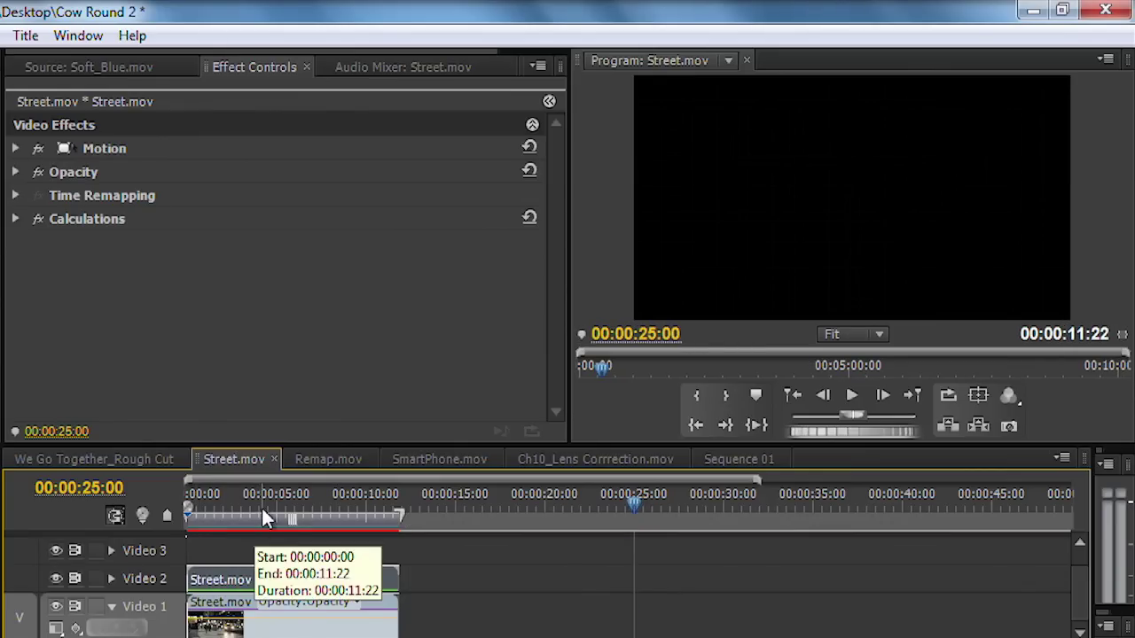
pyautogui.click(262, 512)
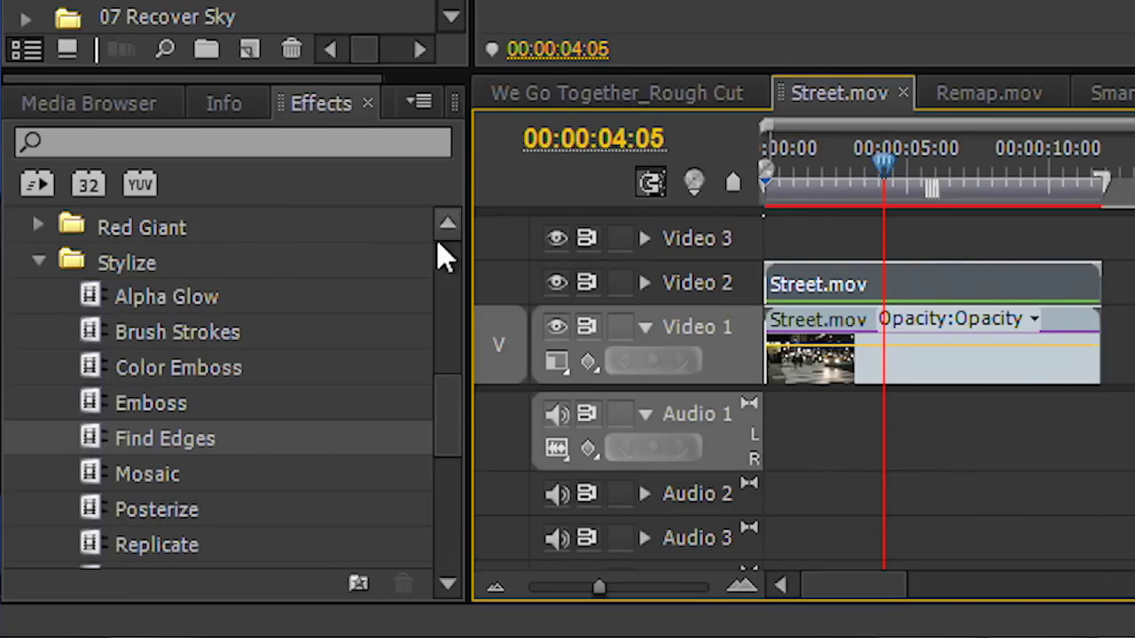
# Step: Apply Fast Blur from Blur & Sharpen to the Video 2 copy and raise its Blurriness to 57
pyautogui.scroll(5, 441, 255)
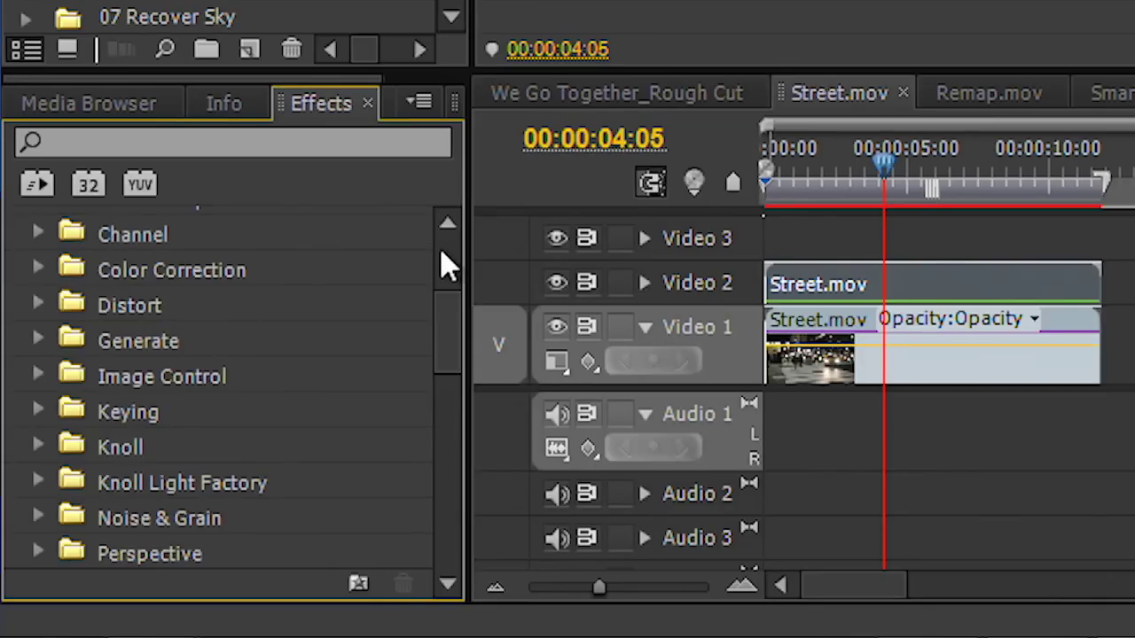
pyautogui.scroll(2, 127, 329)
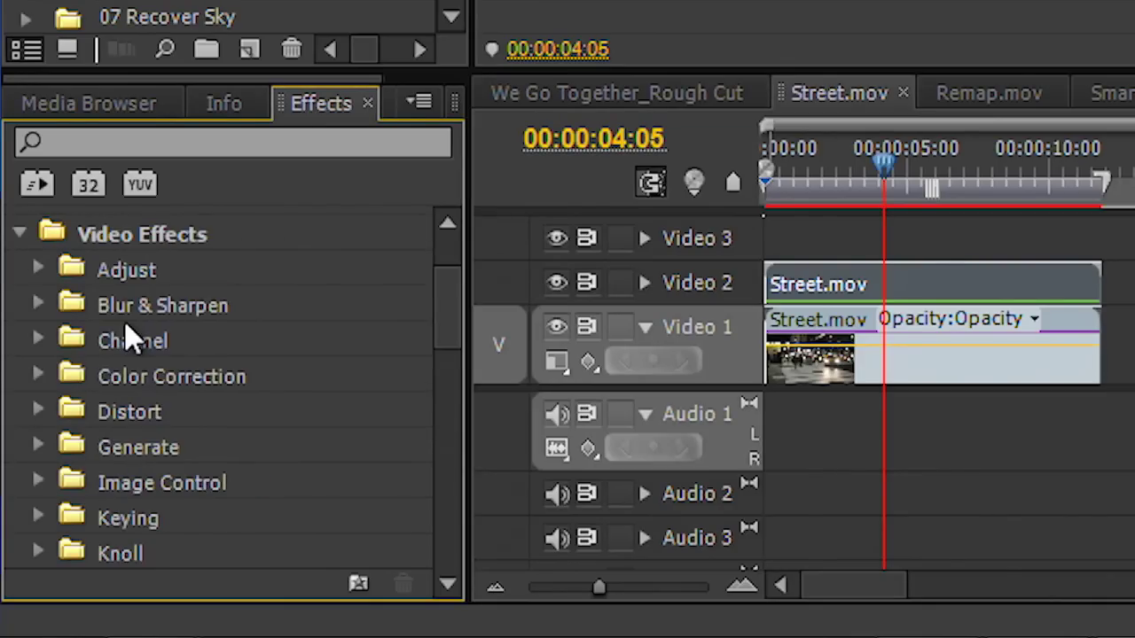
pyautogui.click(38, 305)
pyautogui.scroll(-3, 160, 309)
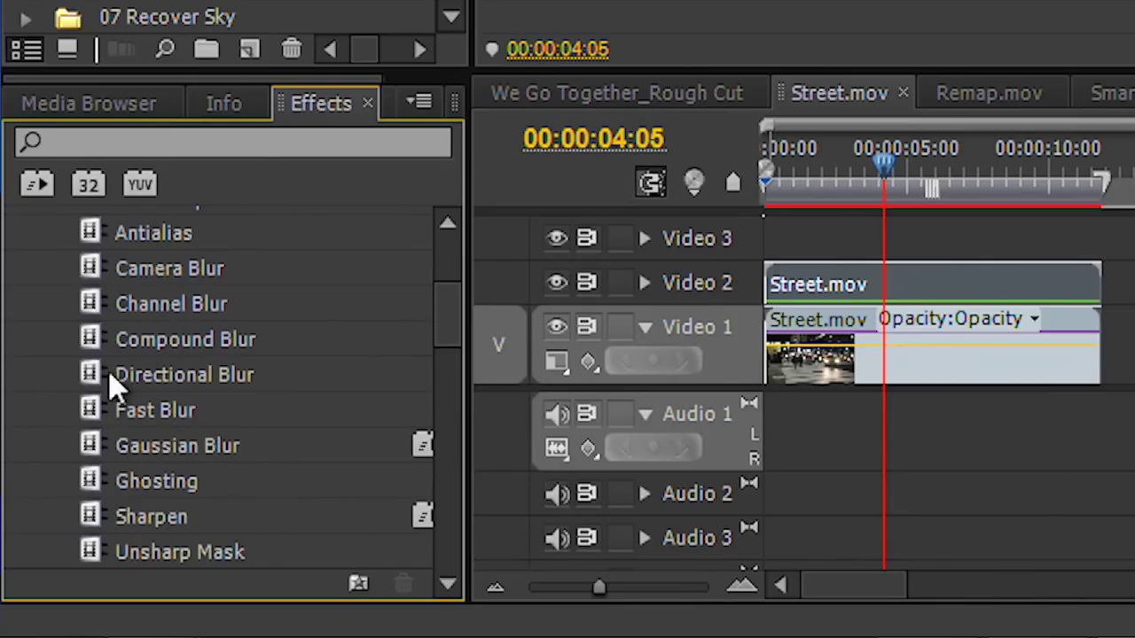
pyautogui.moveTo(92, 419); pyautogui.dragTo(902, 296)
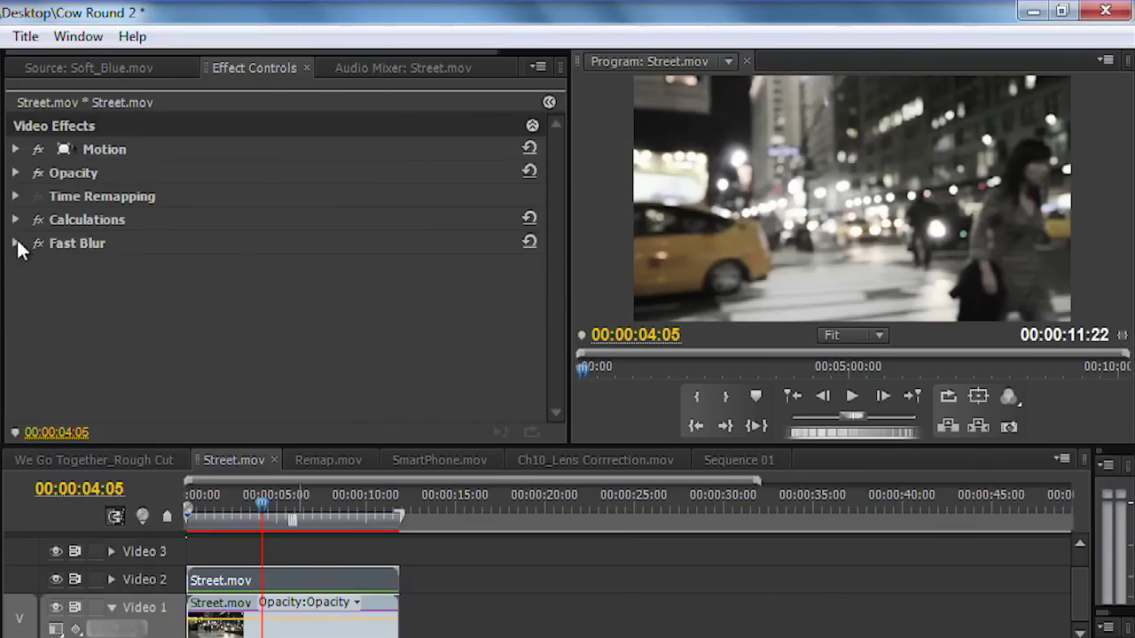
pyautogui.click(42, 247)
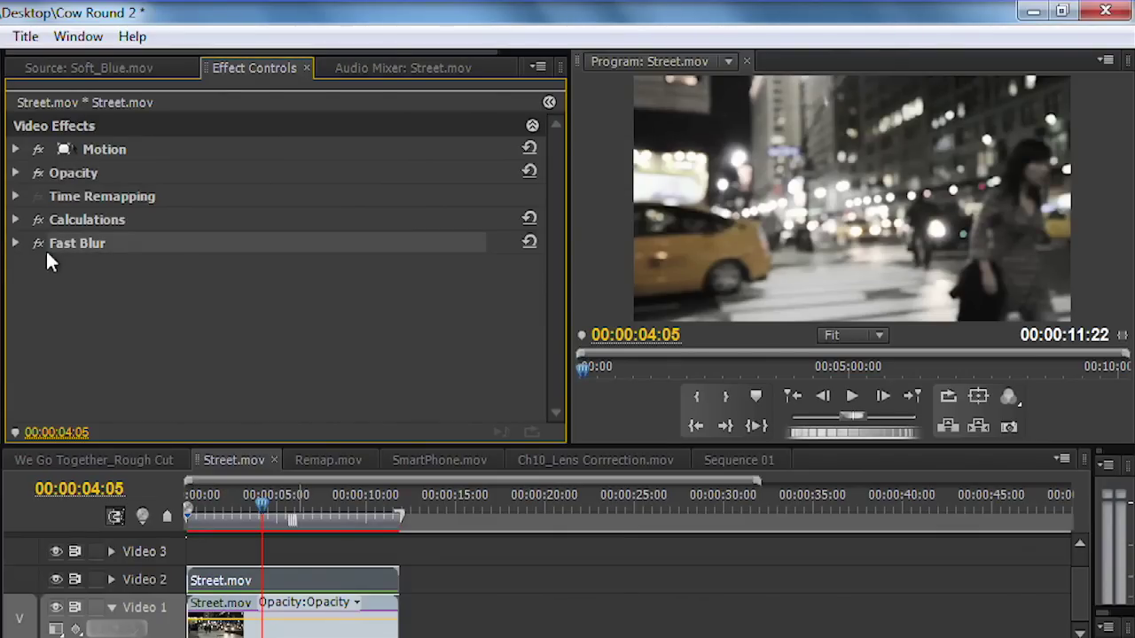
pyautogui.click(15, 241)
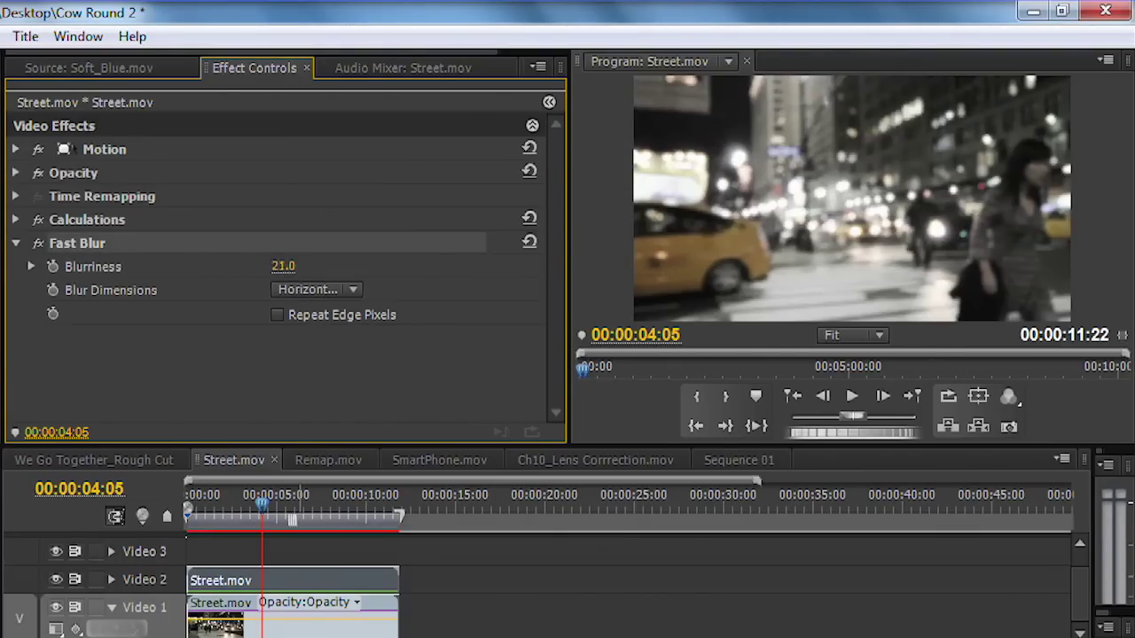
pyautogui.moveTo(283, 266); pyautogui.dragTo(313, 266)
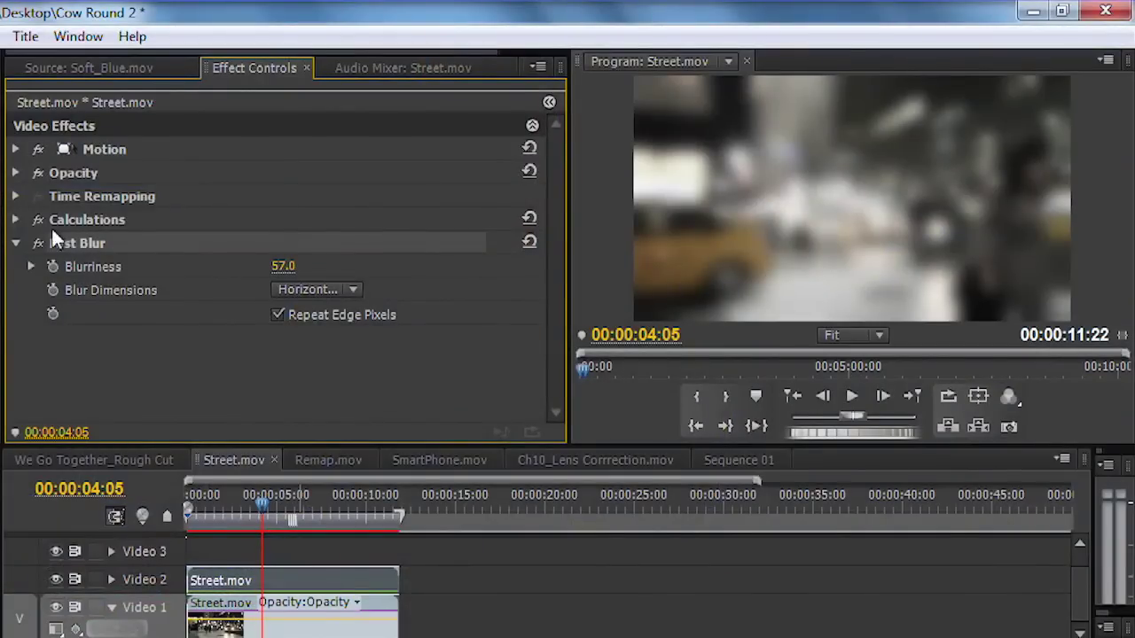
# Step: After trying Soft Light and Multiply, set the blurred copy's blend mode to Screen at 30% opacity
pyautogui.click(15, 173)
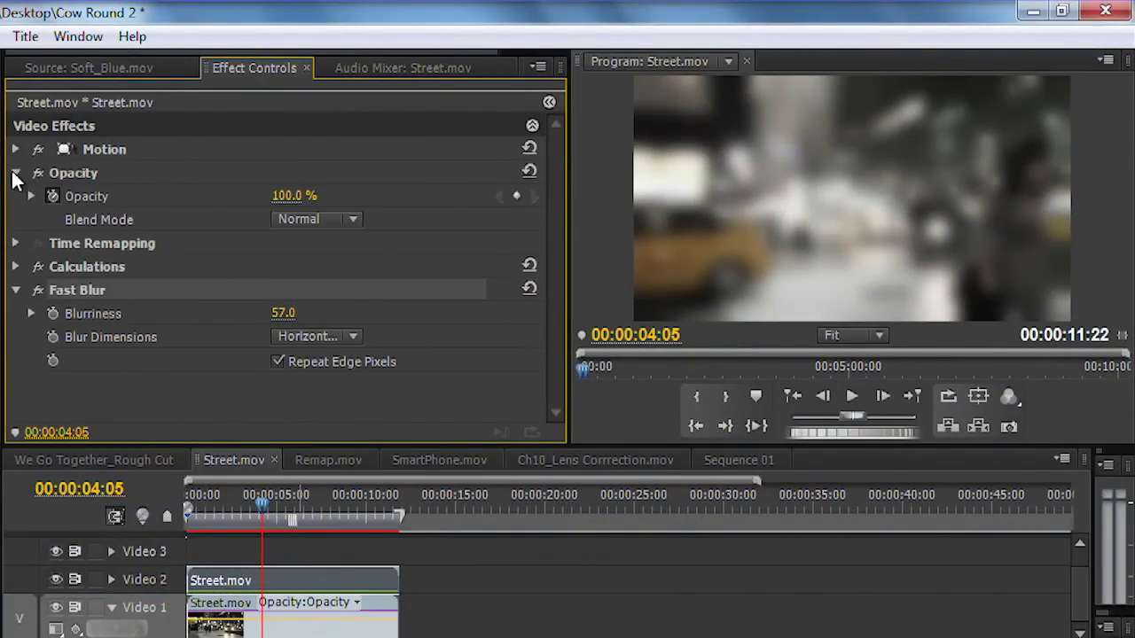
pyautogui.click(339, 220)
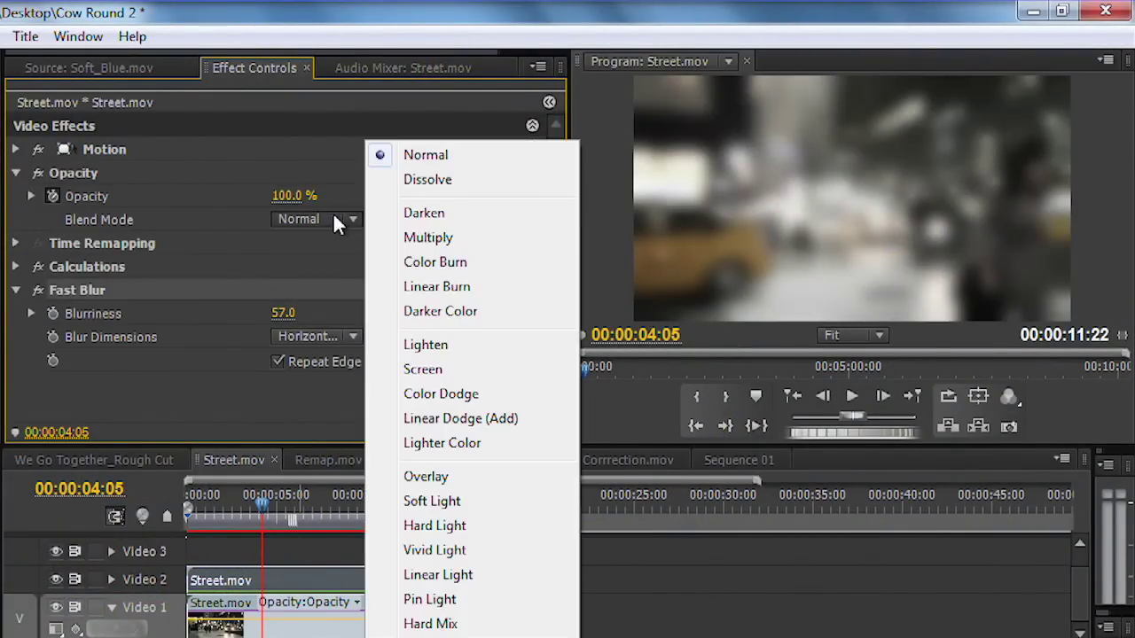
pyautogui.click(440, 500)
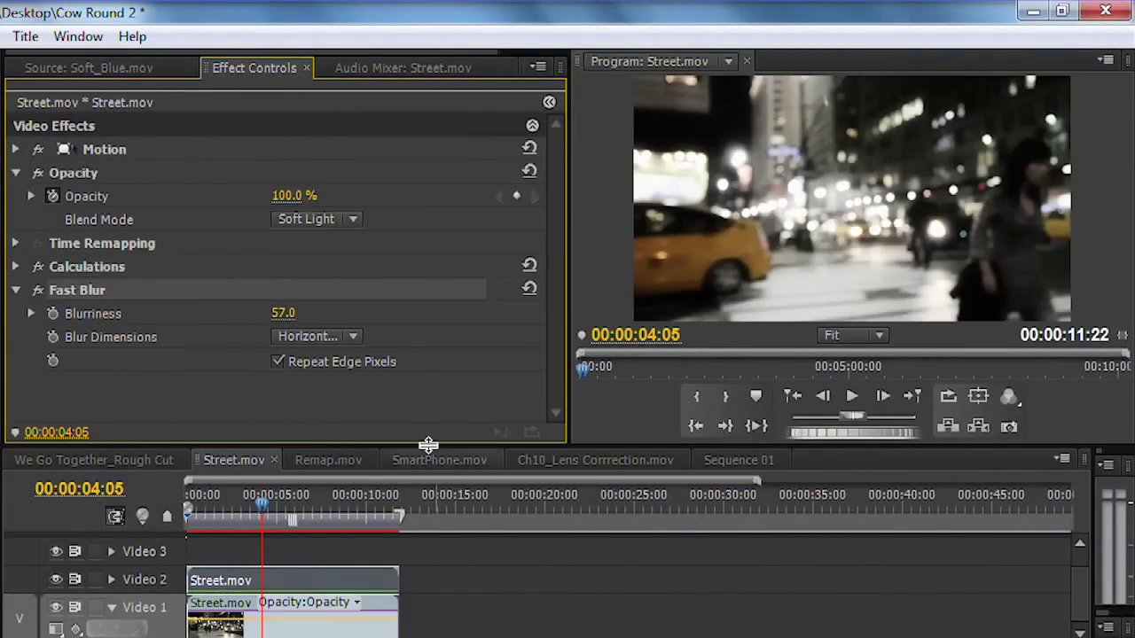
pyautogui.click(321, 218)
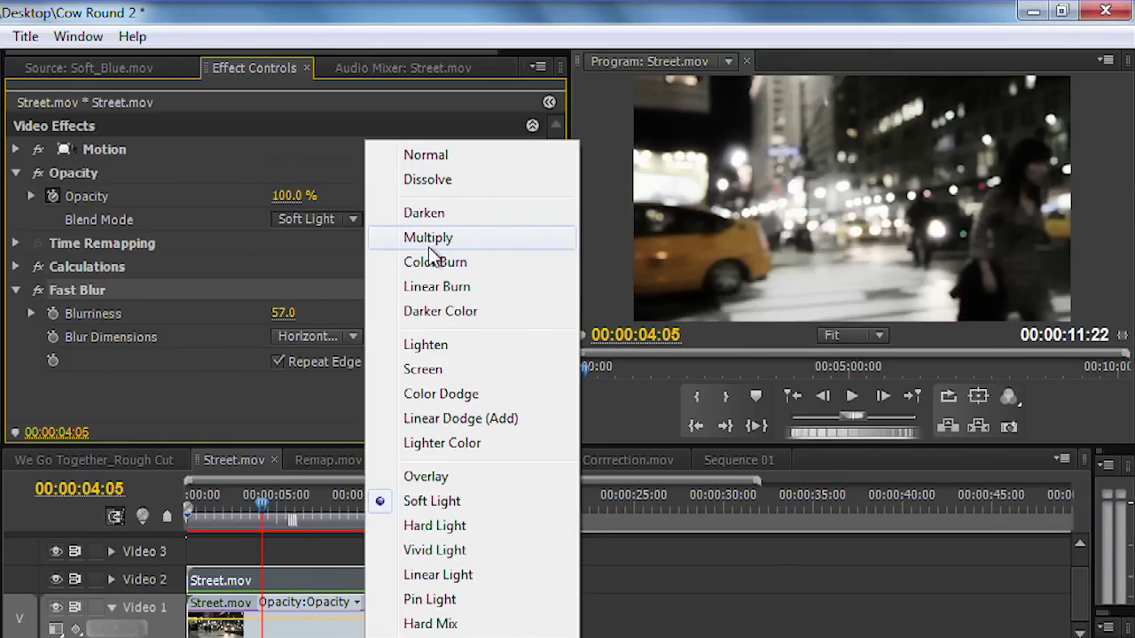
pyautogui.click(428, 245)
pyautogui.click(341, 224)
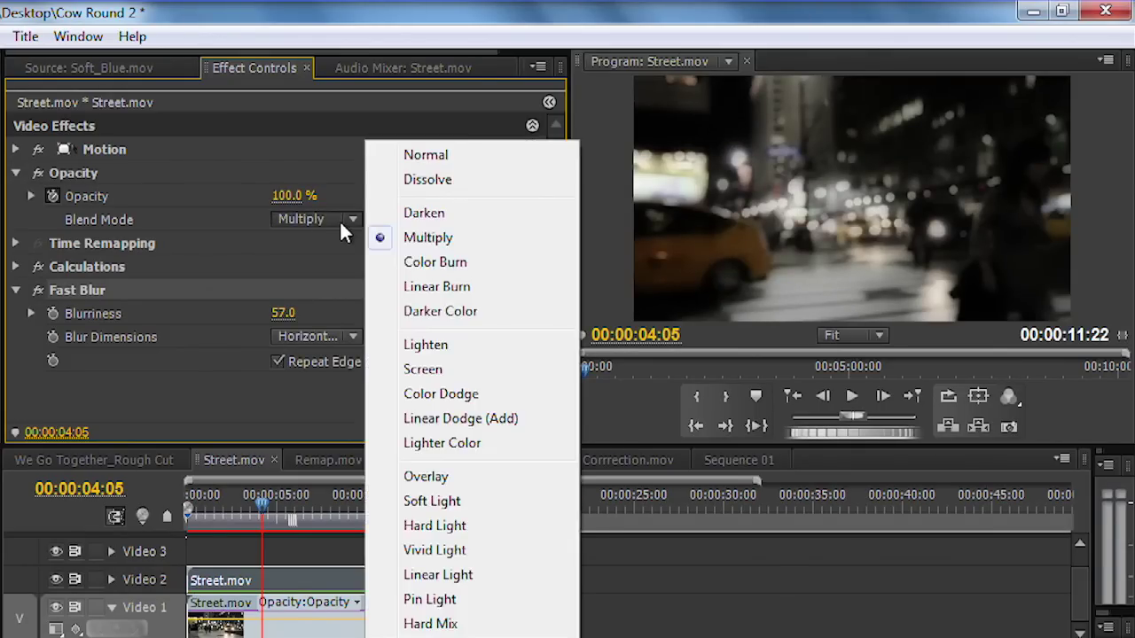
pyautogui.click(457, 501)
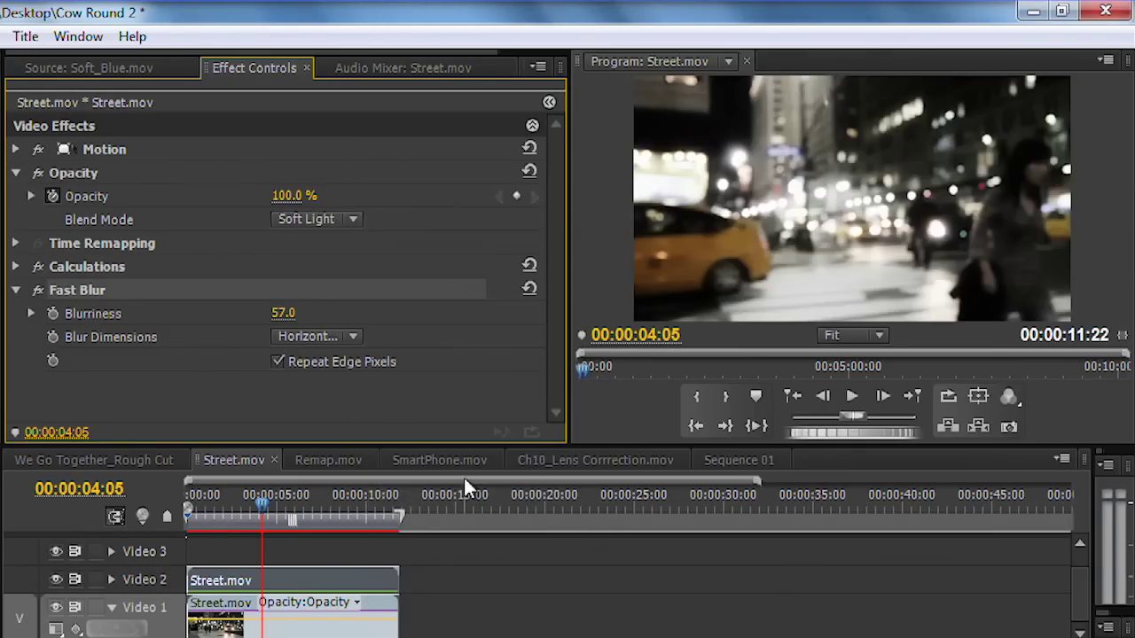
pyautogui.click(297, 217)
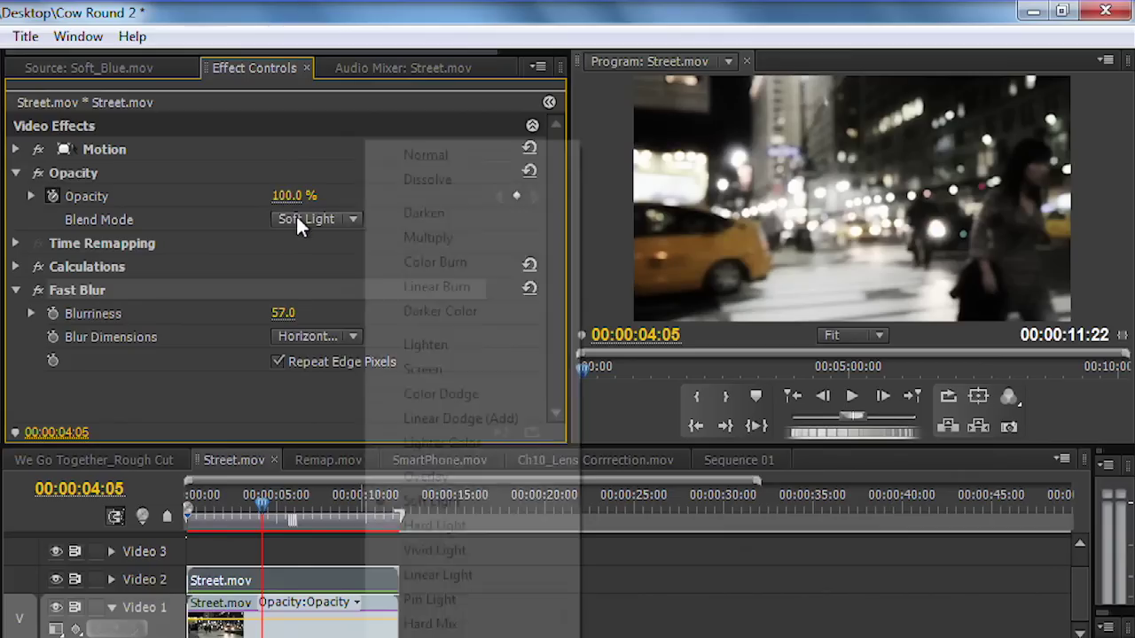
pyautogui.click(448, 371)
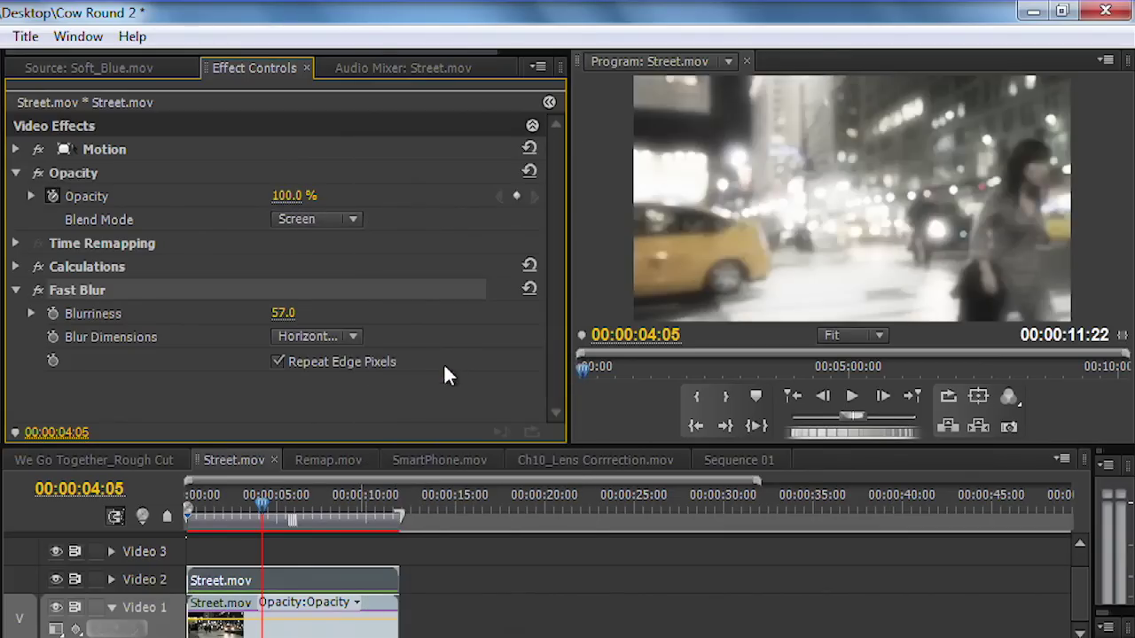
pyautogui.moveTo(248, 501); pyautogui.dragTo(180, 507)
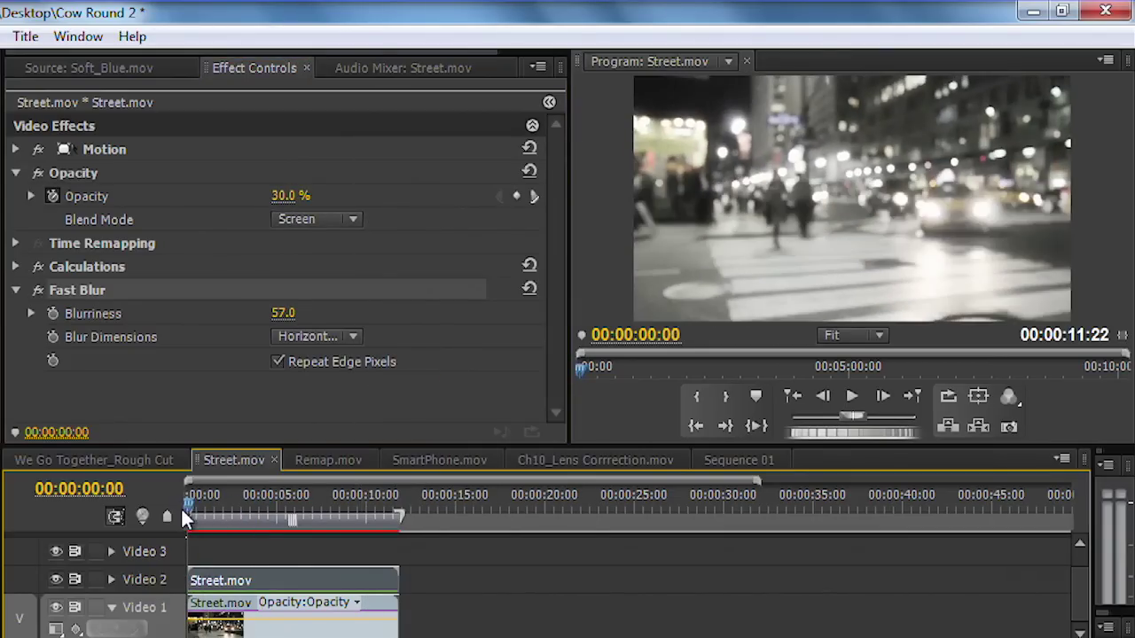
# Step: Play back the look, then apply Ghosting to the Video 1 Street.mov clip and delete it again
pyautogui.press('space')
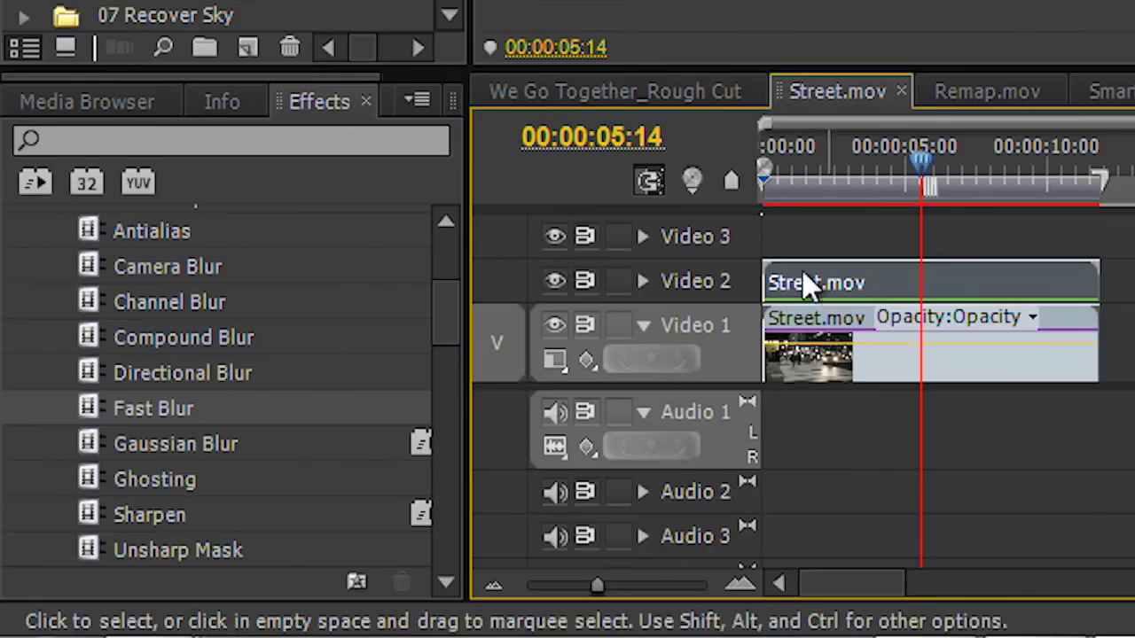
pyautogui.moveTo(444, 295); pyautogui.dragTo(303, 326)
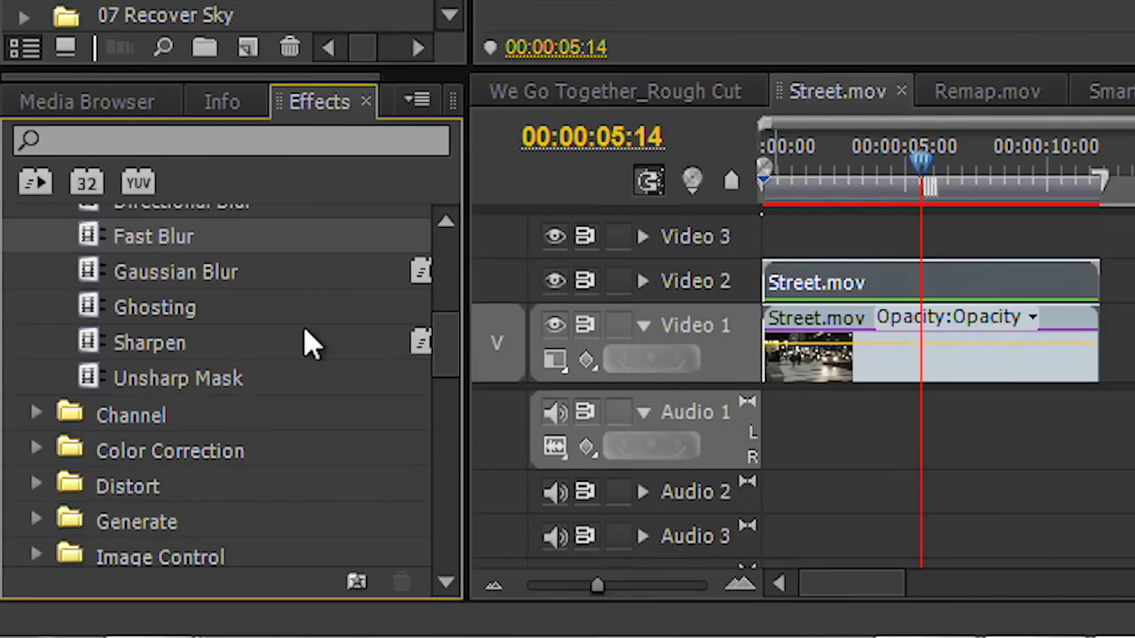
pyautogui.moveTo(110, 312); pyautogui.dragTo(869, 353)
pyautogui.click(292, 195)
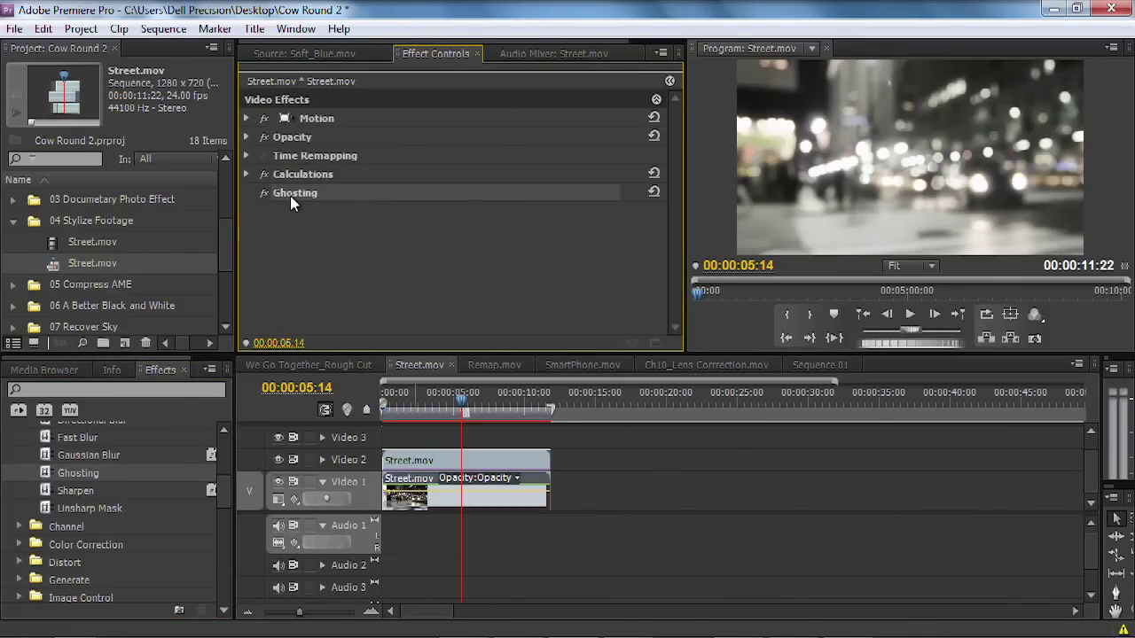
pyautogui.press('Delete')
# Step: Expand the Color Correction effects category in the Effects panel
pyautogui.scroll(-1, 24, 568)
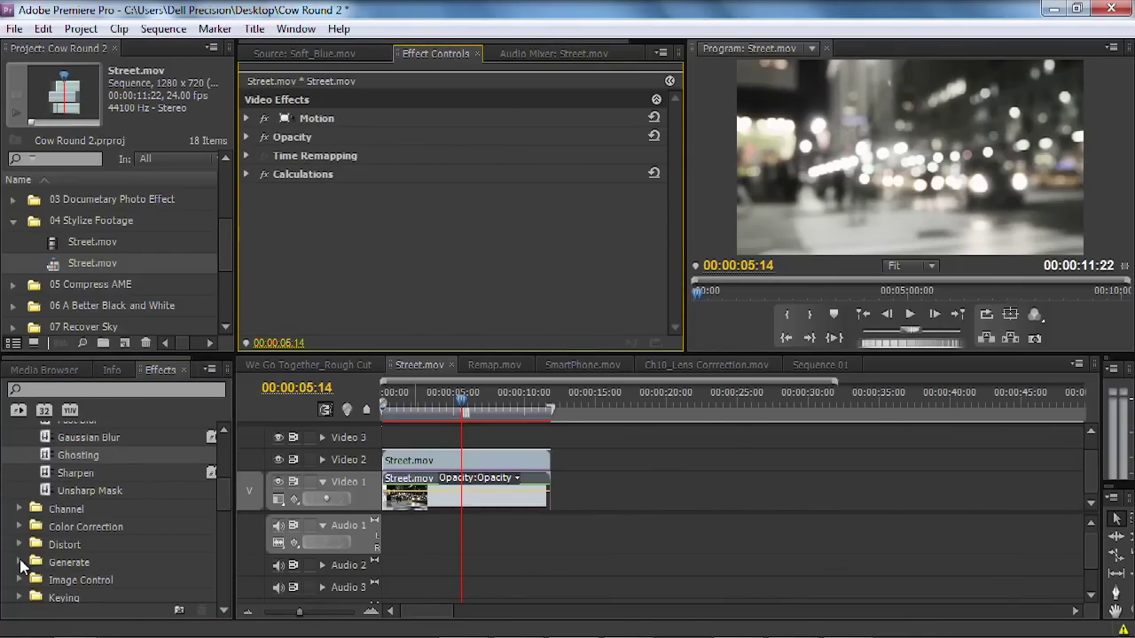
pyautogui.click(20, 527)
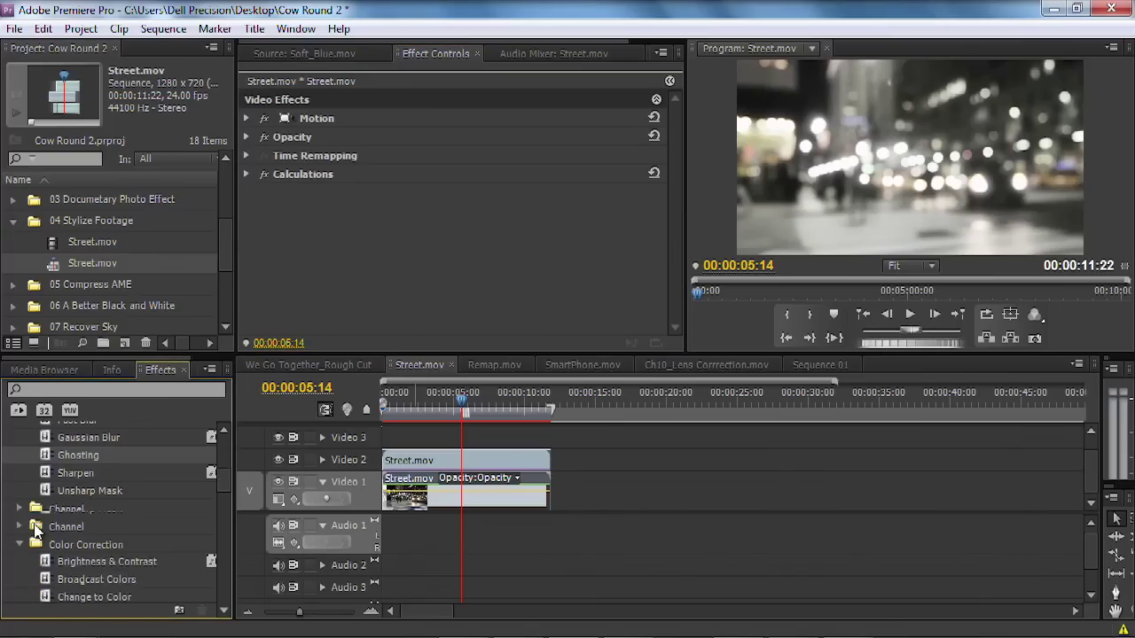
pyautogui.scroll(4, 33, 523)
pyautogui.scroll(-7, 34, 523)
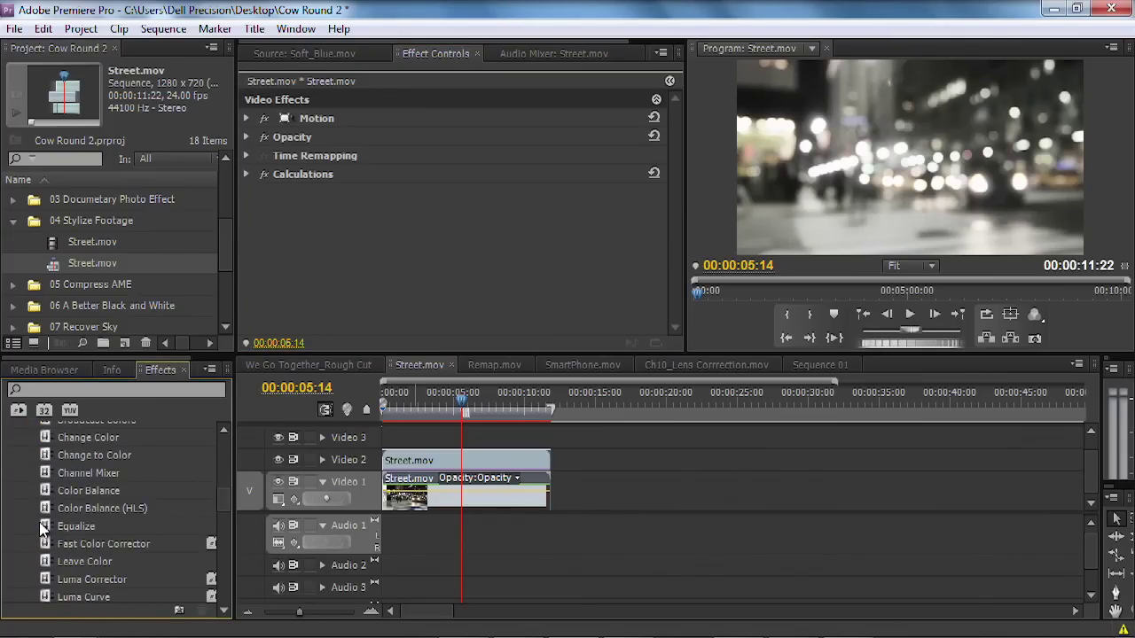
# Step: Put Equalize on the Video 1 Street.mov clip set to RGB at 39%, then jump to 00:00:03:23
pyautogui.click(44, 526)
pyautogui.moveTo(191, 519); pyautogui.dragTo(437, 502)
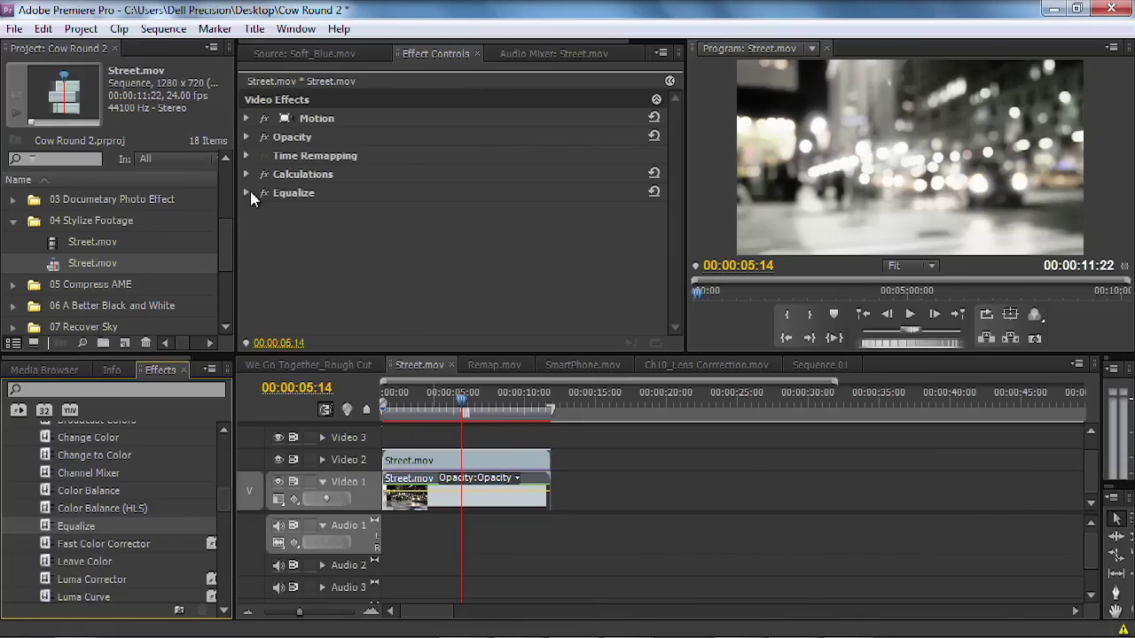
pyautogui.click(247, 193)
pyautogui.click(479, 210)
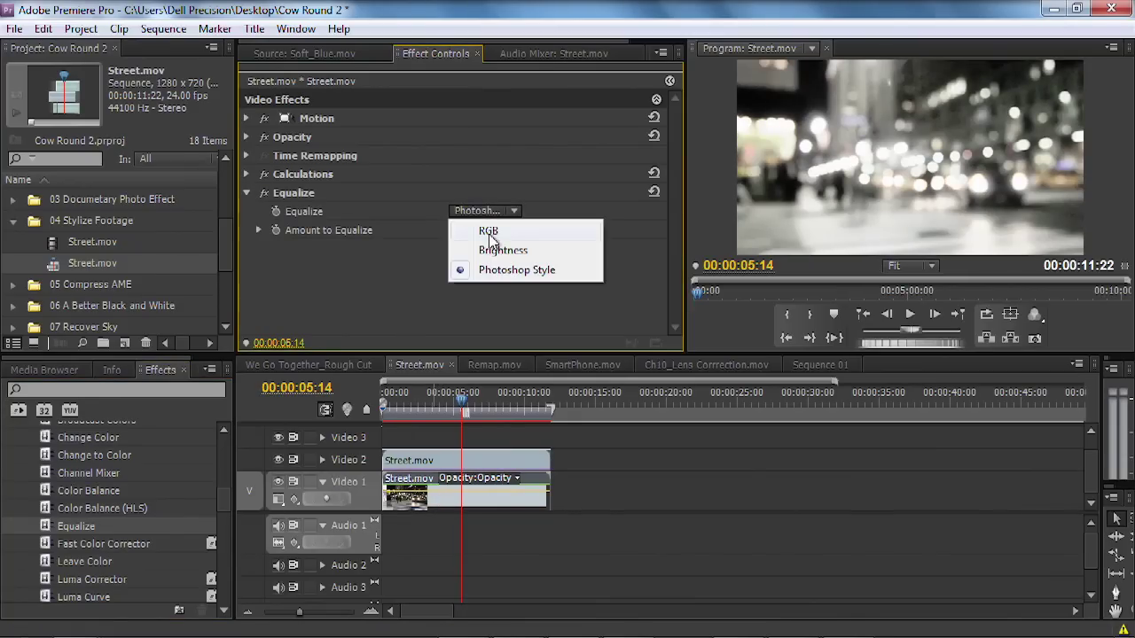
pyautogui.click(486, 227)
pyautogui.moveTo(456, 230); pyautogui.dragTo(390, 229)
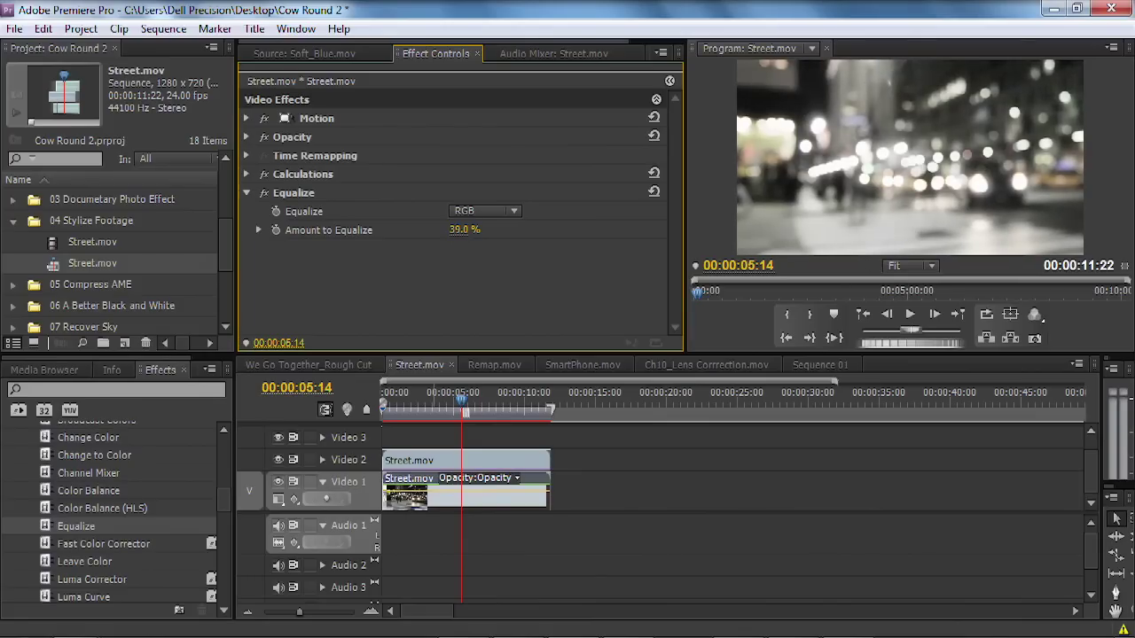
pyautogui.click(438, 396)
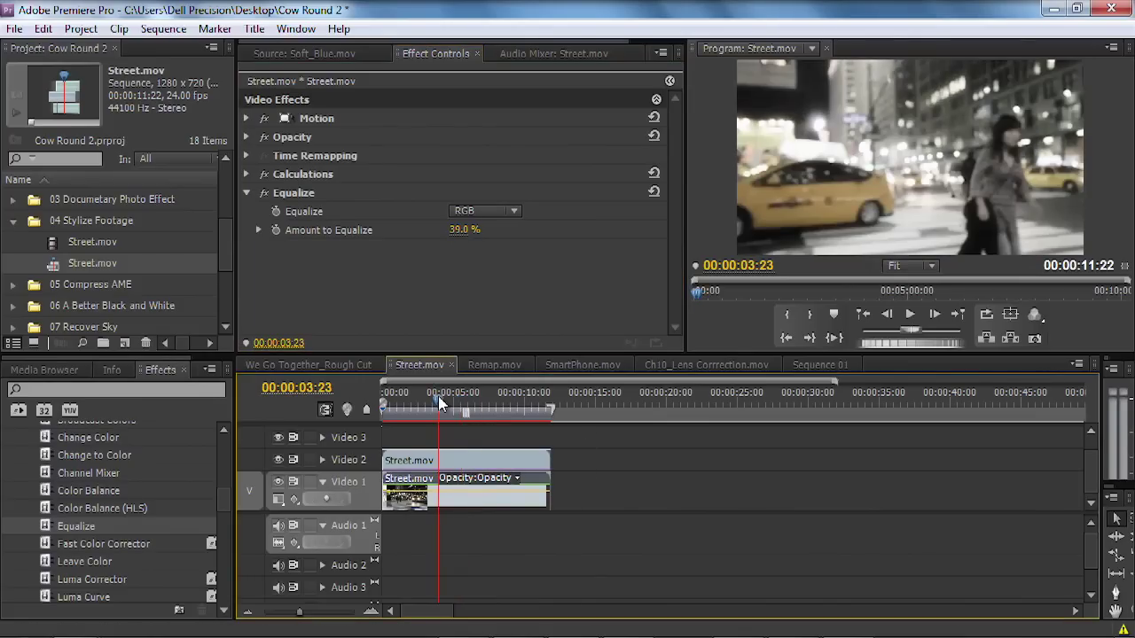
# Step: Lower the blurred Video 2 Street.mov layer's opacity to 12% and bring another Street.mov onto Video 1
pyautogui.click(453, 461)
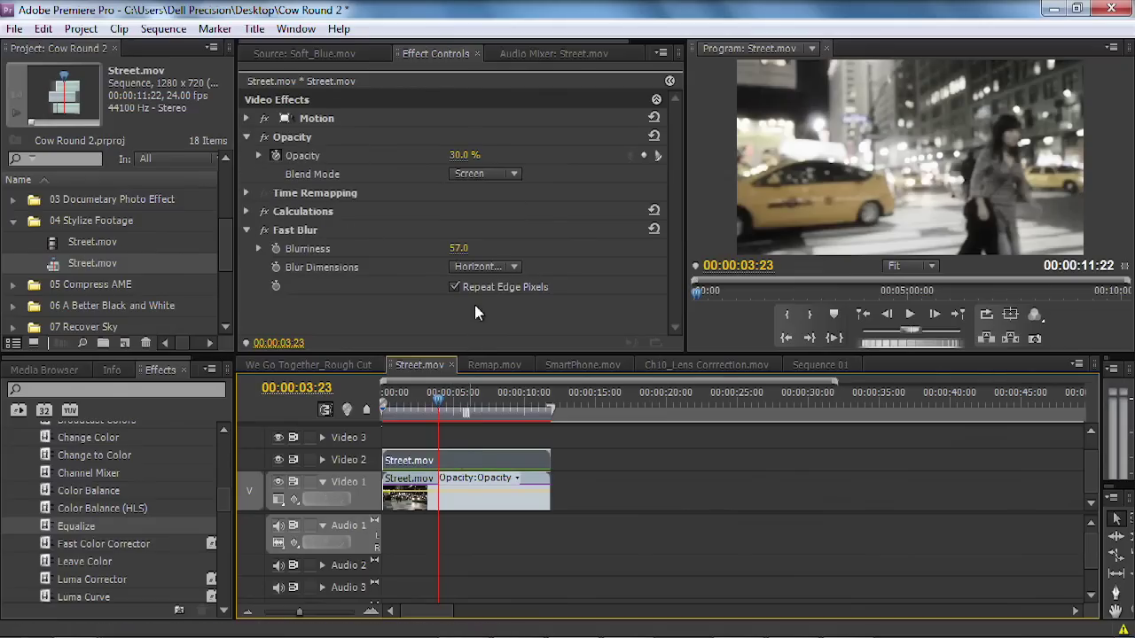
pyautogui.click(457, 155)
pyautogui.moveTo(457, 155); pyautogui.dragTo(437, 155)
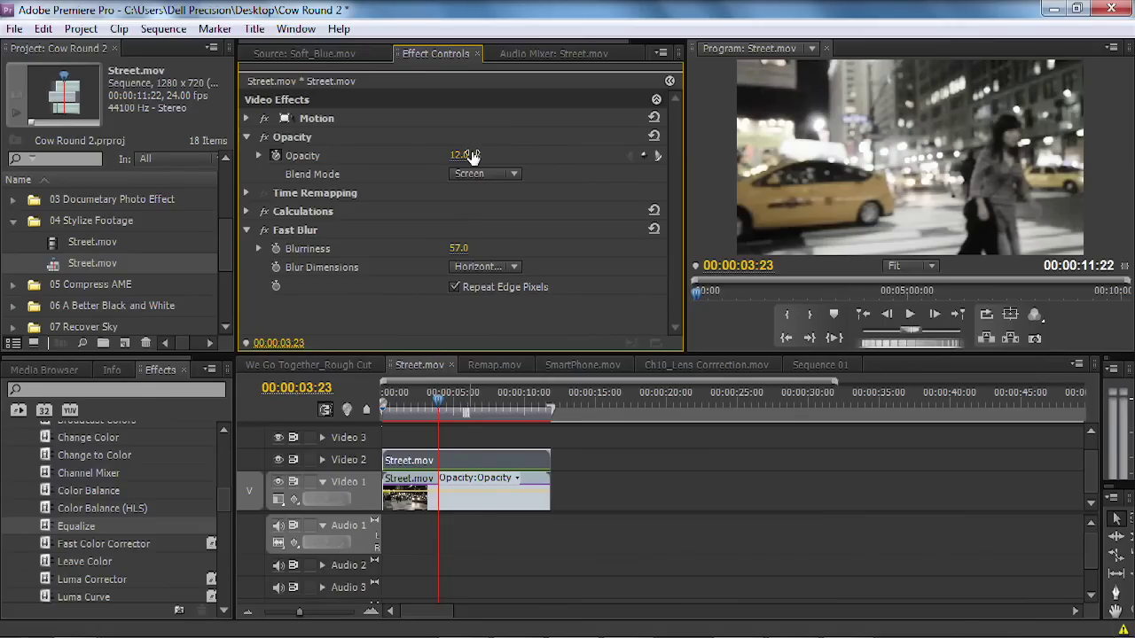
pyautogui.moveTo(64, 246); pyautogui.dragTo(560, 502)
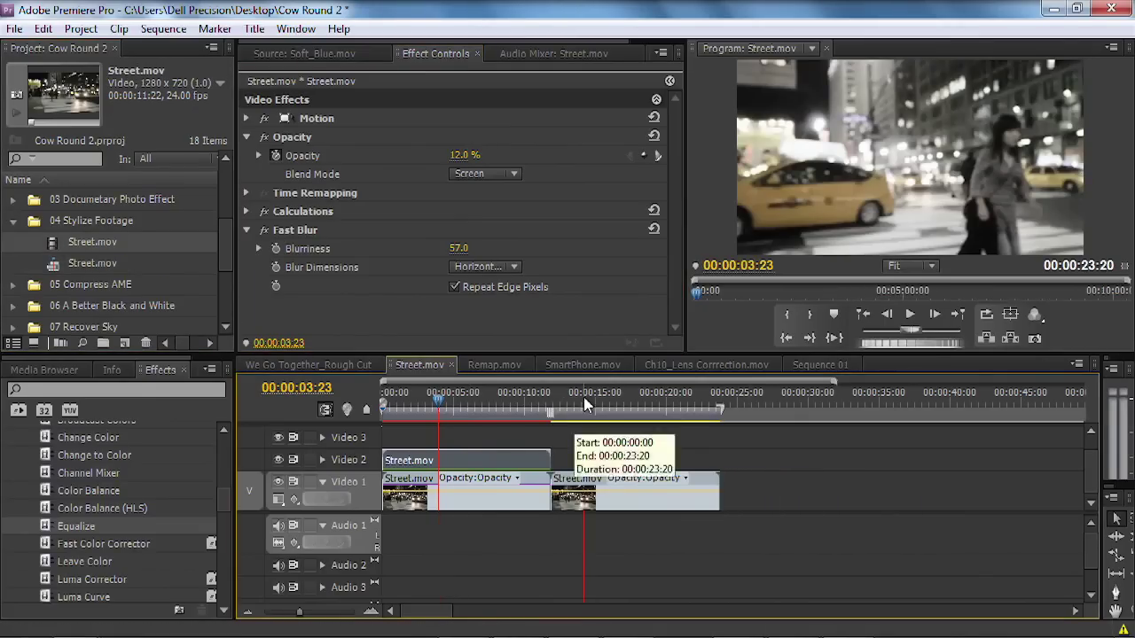
# Step: Place the second Street.mov right after the first Video 1 clip and scrub the sequence to review the glow
pyautogui.click(583, 400)
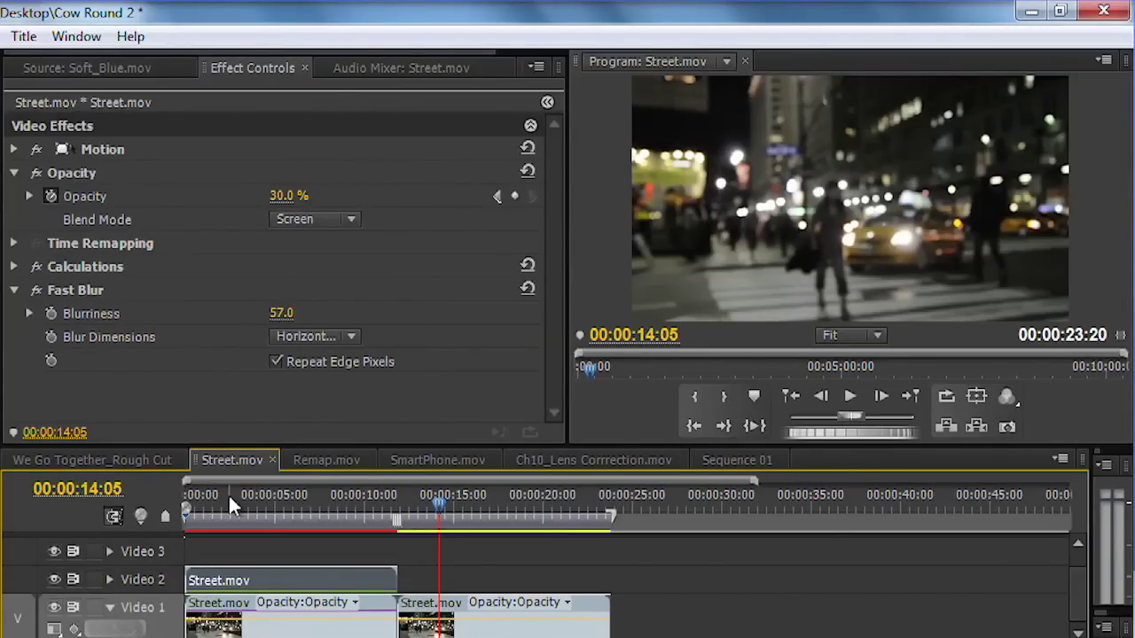
pyautogui.moveTo(228, 497); pyautogui.dragTo(336, 498)
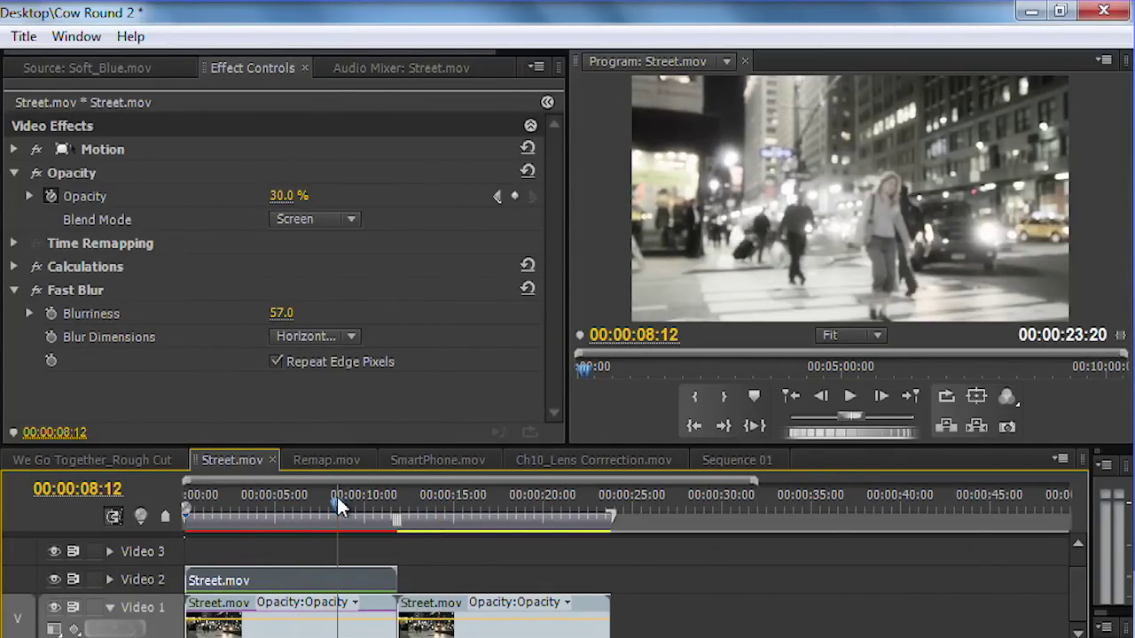